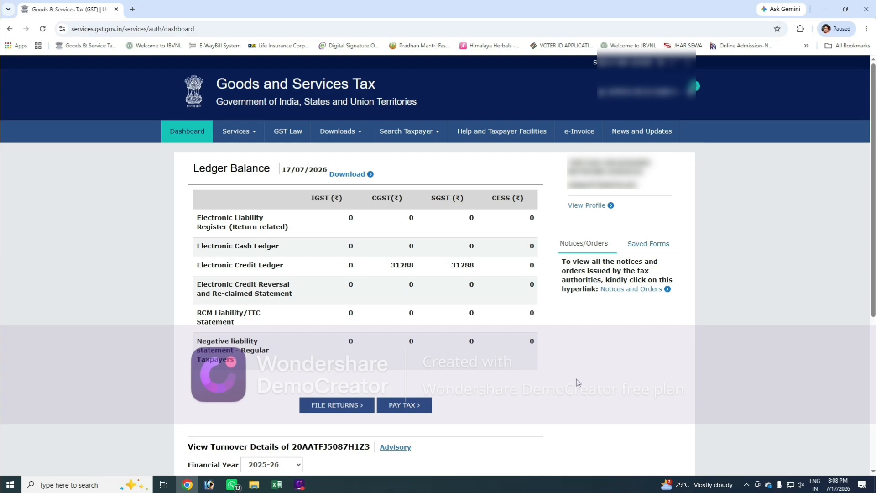
Step: Open the return filing page and search for returns of Quarter 1 (Apr - Jun), period June
{"action": "left_click", "coordinate": [331, 407]}
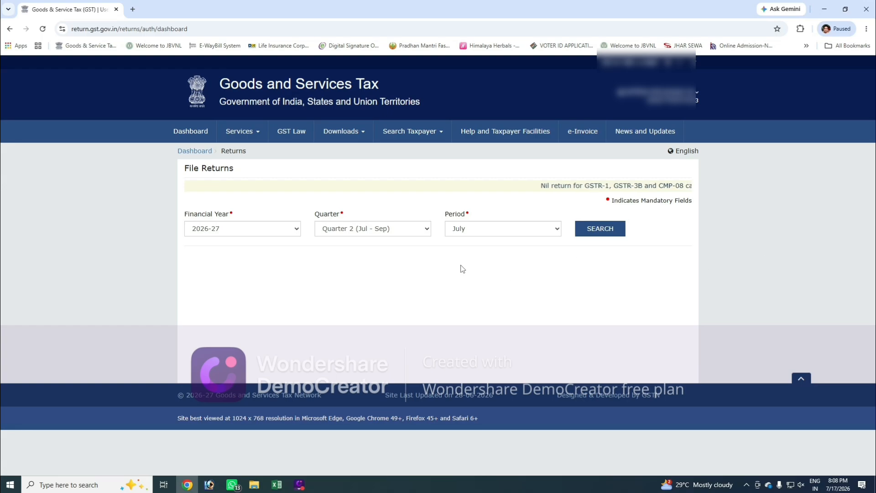
{"action": "left_click", "coordinate": [422, 228]}
{"action": "left_click", "coordinate": [412, 244]}
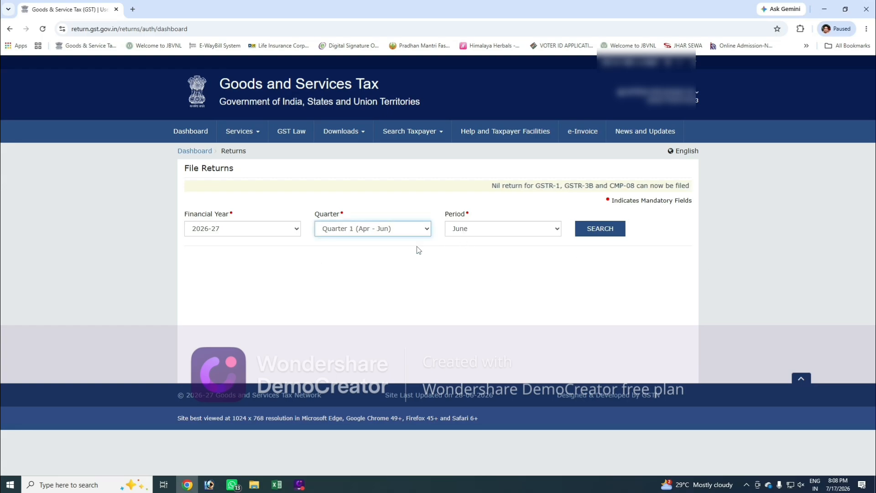
{"action": "left_click", "coordinate": [495, 230]}
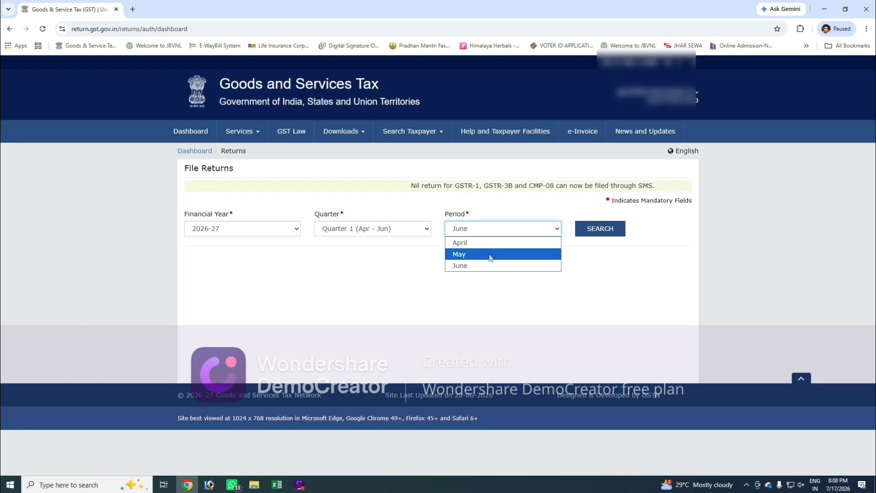
{"action": "left_click", "coordinate": [482, 264]}
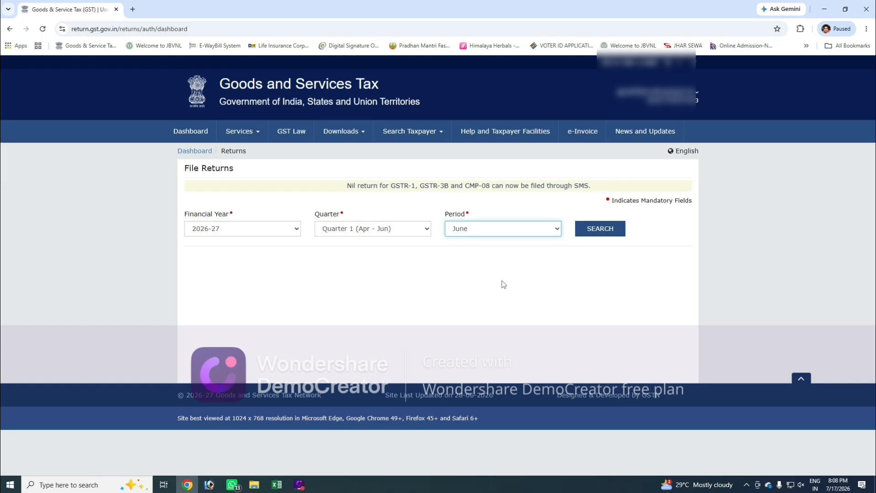
{"action": "left_click", "coordinate": [599, 229]}
{"action": "scroll", "coordinate": [672, 259], "scroll_direction": "down", "scroll_amount": 1}
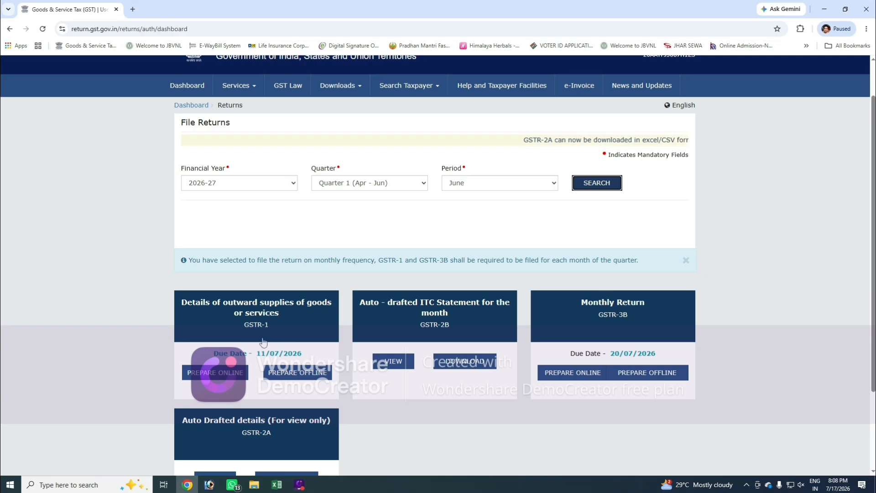
Step: Open GSTR-1 for online preparation and start a new record under 4A, 4B, 6B, 6C - B2B, SEZ, DE Invoices
{"action": "left_click", "coordinate": [296, 331]}
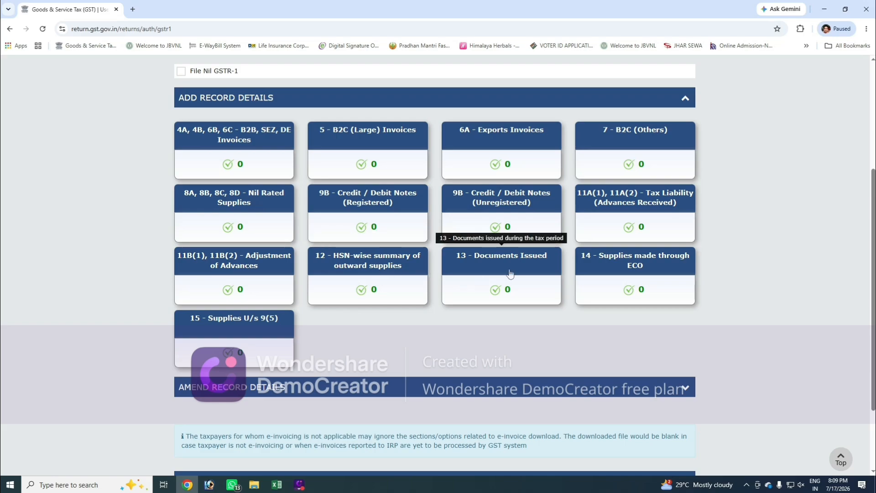
{"action": "left_click", "coordinate": [245, 142]}
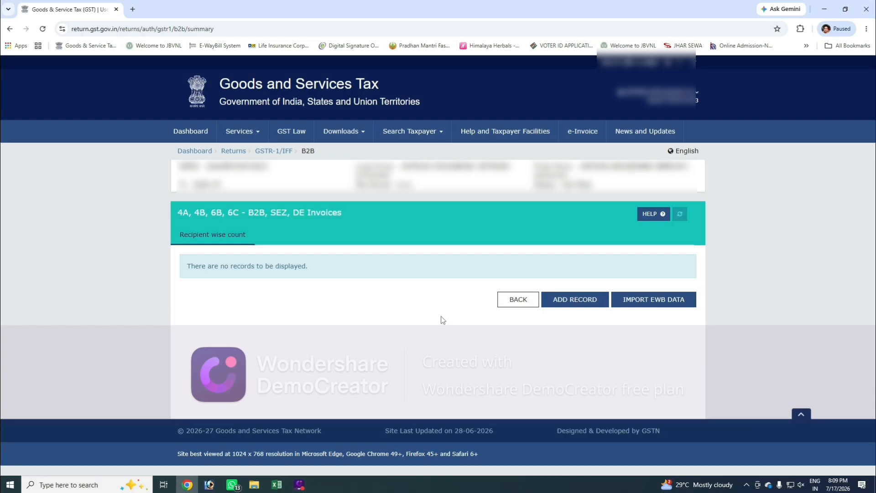
{"action": "left_click", "coordinate": [574, 302]}
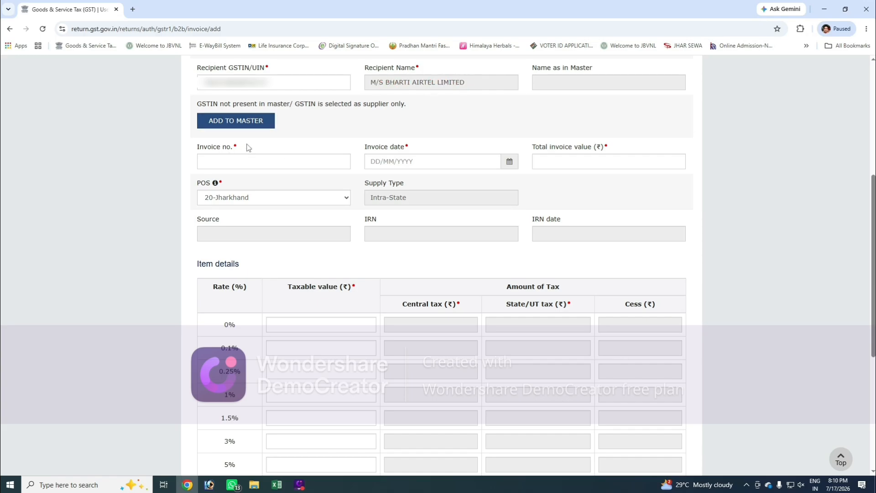
Step: Enter the invoice number, set the invoice date to 18/06/2026 and the total invoice value to 73254
{"action": "left_click", "coordinate": [211, 158]}
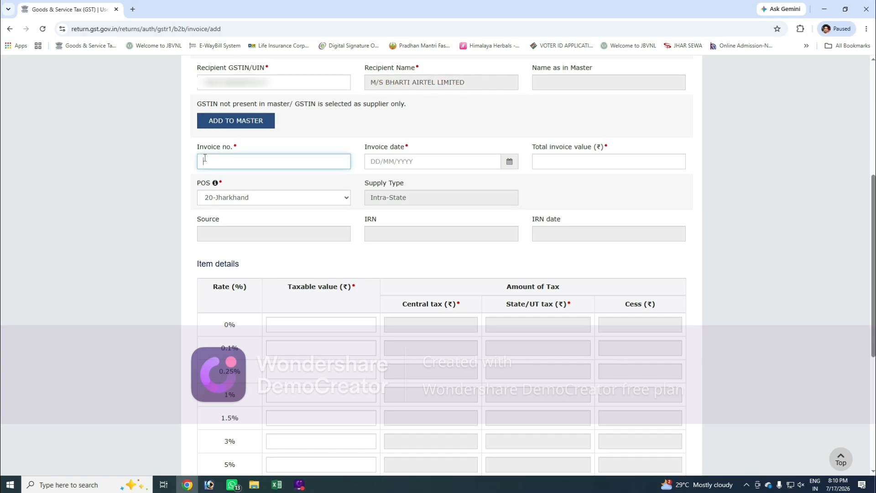
{"action": "left_click", "coordinate": [449, 158]}
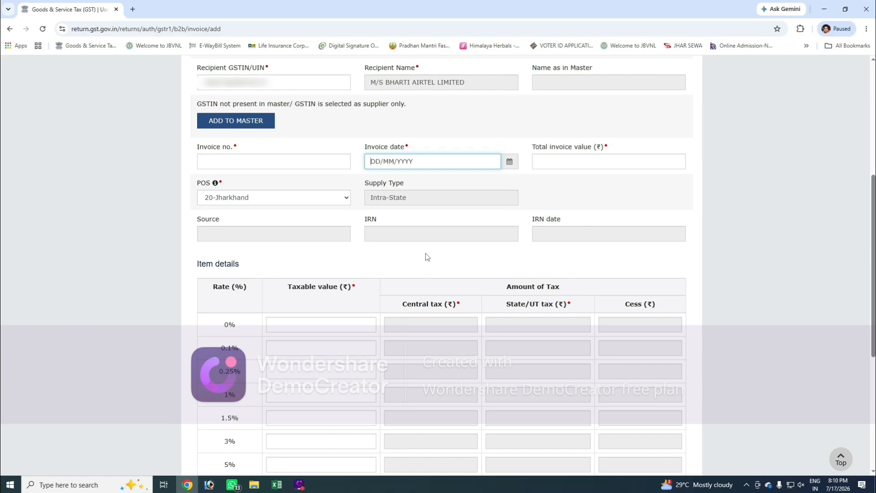
{"action": "left_click", "coordinate": [268, 159]}
{"action": "type", "text": "2627JAMTA100002"}
{"action": "type", "text": "18/06/2026"}
{"action": "key", "text": "Tab"}
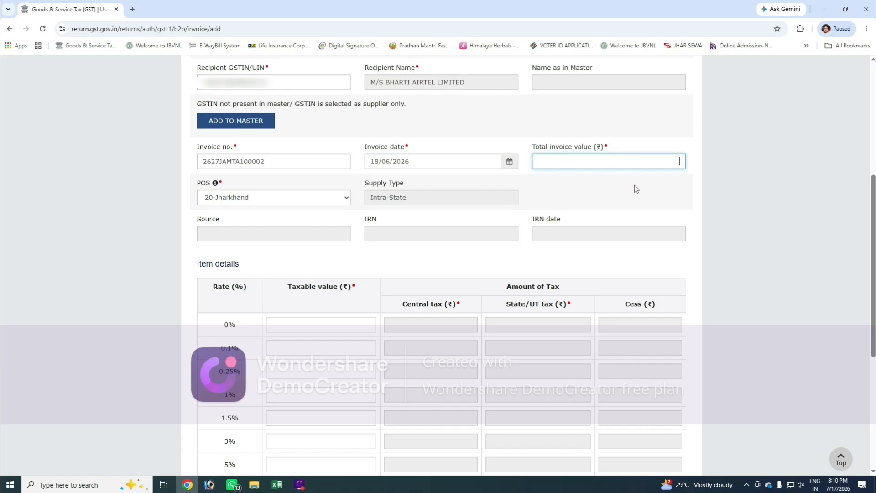
{"action": "type", "text": "73254"}
{"action": "key", "text": "Tab"}
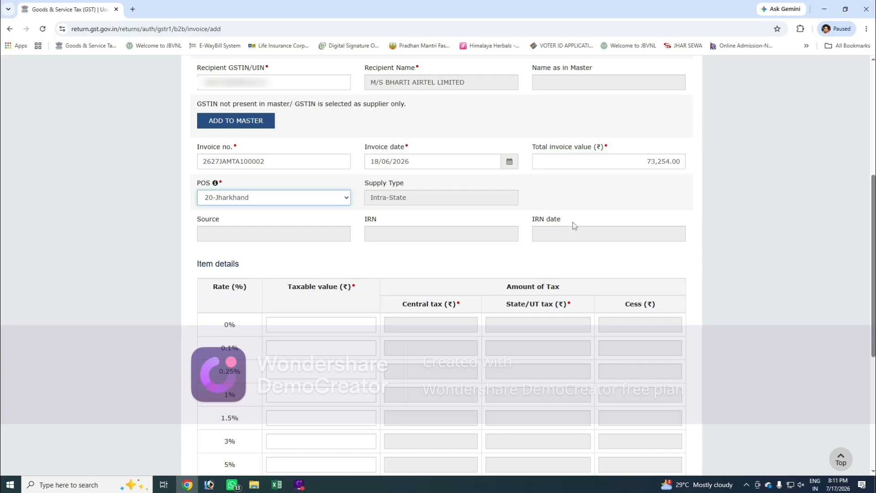
Step: Enter a taxable value of 62,080.07 for the 18% rate in the item details and save the B2B invoice
{"action": "scroll", "coordinate": [569, 223], "scroll_direction": "down", "scroll_amount": 4}
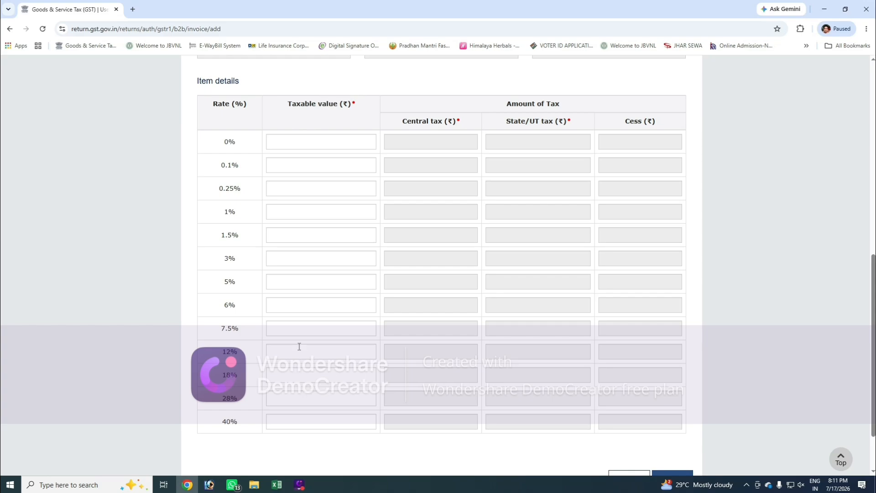
{"action": "left_click", "coordinate": [297, 280]}
{"action": "left_click", "coordinate": [335, 376]}
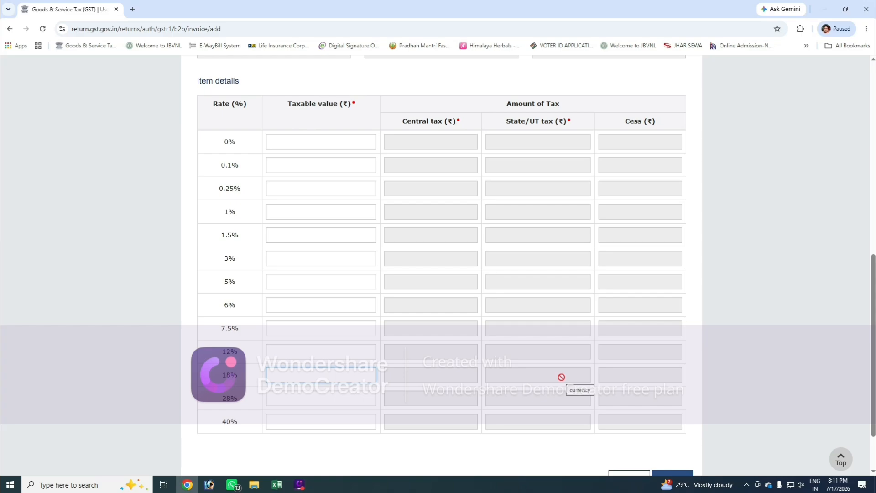
{"action": "type", "text": "62,080.07"}
{"action": "key", "text": "Tab"}
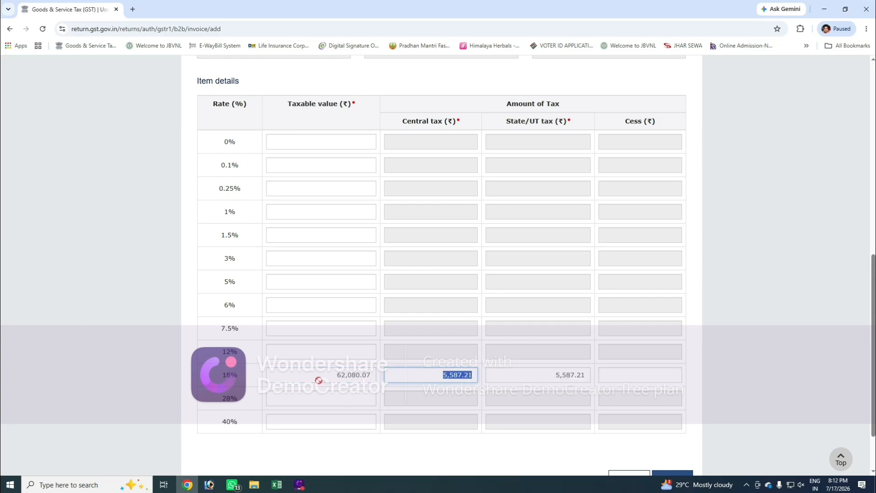
{"action": "left_click_drag", "start_coordinate": [334, 376], "coordinate": [374, 376]}
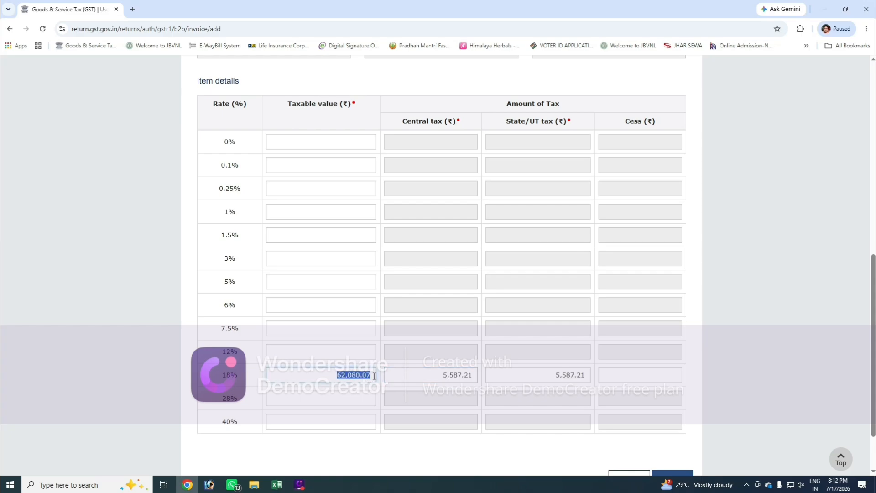
{"action": "left_click", "coordinate": [458, 378]}
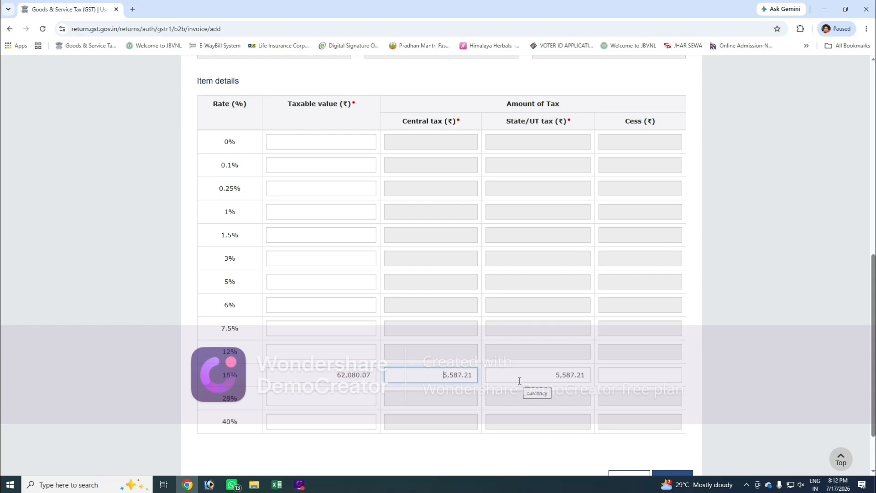
{"action": "scroll", "coordinate": [519, 381], "scroll_direction": "down", "scroll_amount": 1}
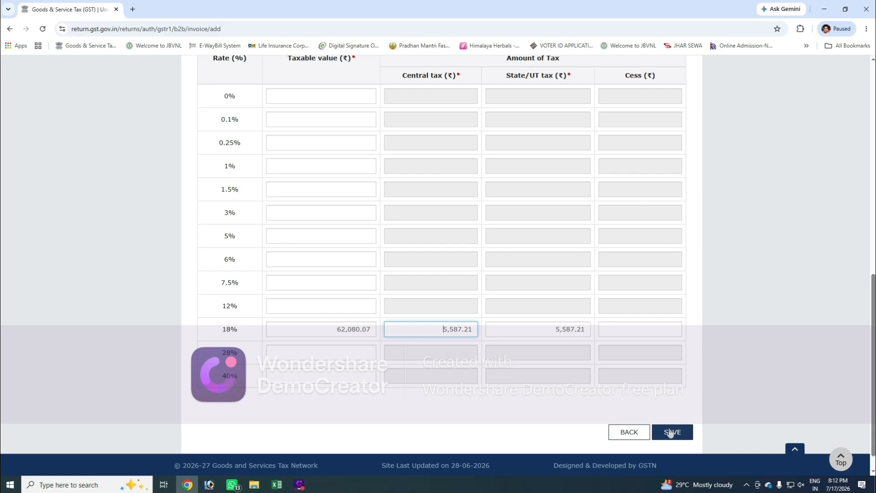
{"action": "scroll", "coordinate": [622, 407], "scroll_direction": "up", "scroll_amount": 5}
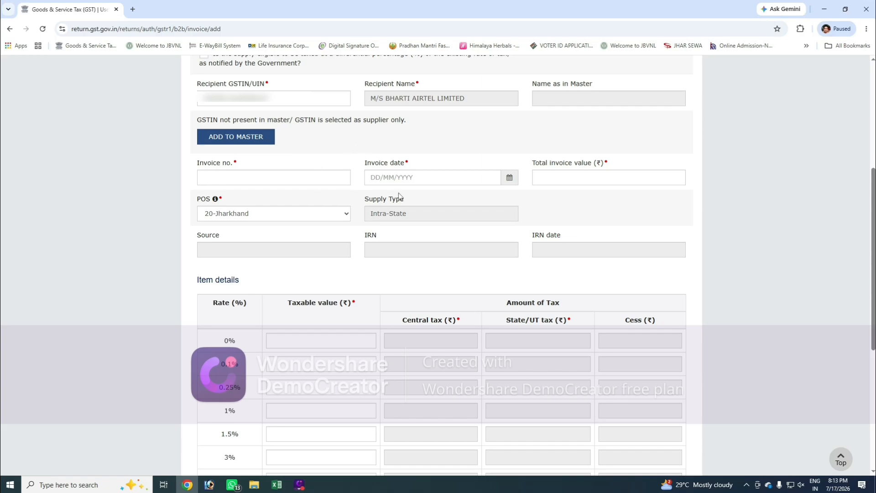
Step: Leave the B2B invoice form and its record summary to return to the GSTR-1 record sections
{"action": "scroll", "coordinate": [400, 196], "scroll_direction": "down", "scroll_amount": 5}
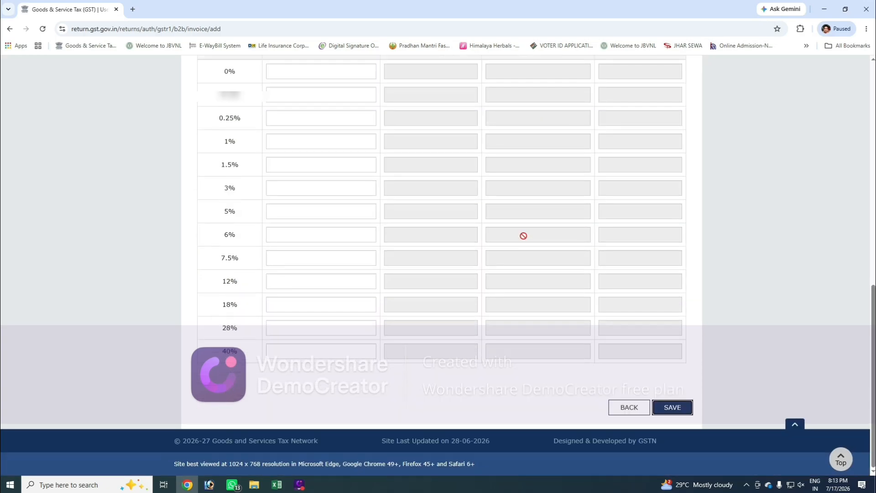
{"action": "left_click", "coordinate": [629, 407]}
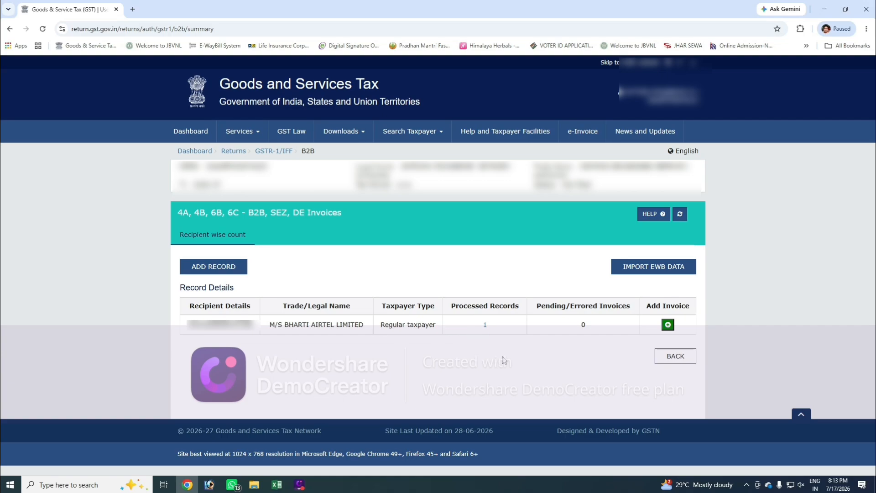
{"action": "left_click", "coordinate": [670, 361]}
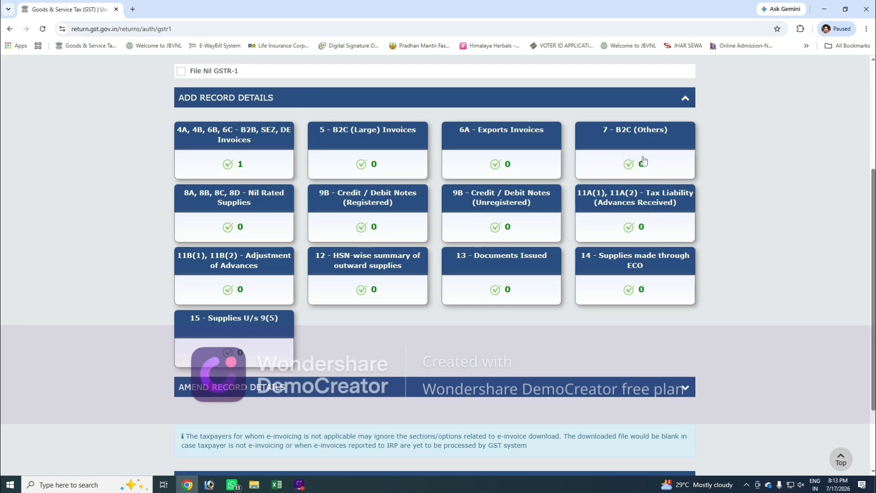
Step: Fill in a trial 7 - B2C (Others) record with POS 20-Jharkhand, taxable value 10000 and rate 18, and return to the GSTR-1 sections
{"action": "left_click", "coordinate": [632, 142]}
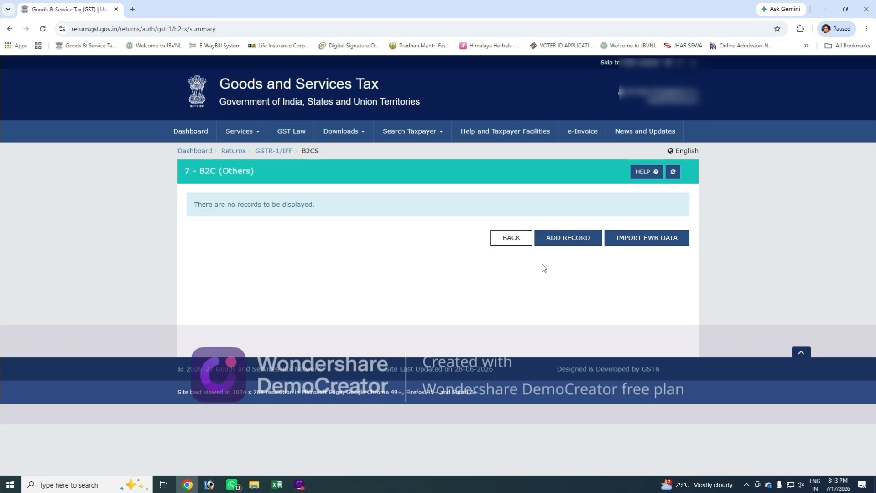
{"action": "left_click", "coordinate": [573, 241]}
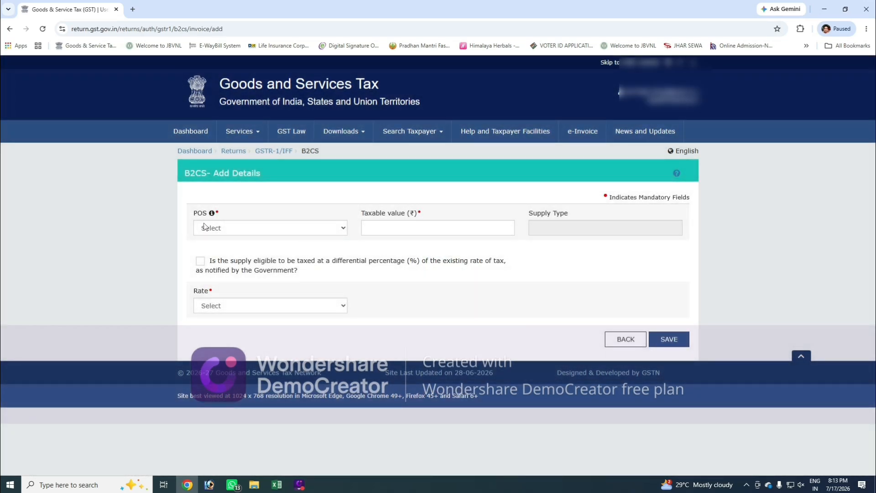
{"action": "left_click", "coordinate": [229, 228]}
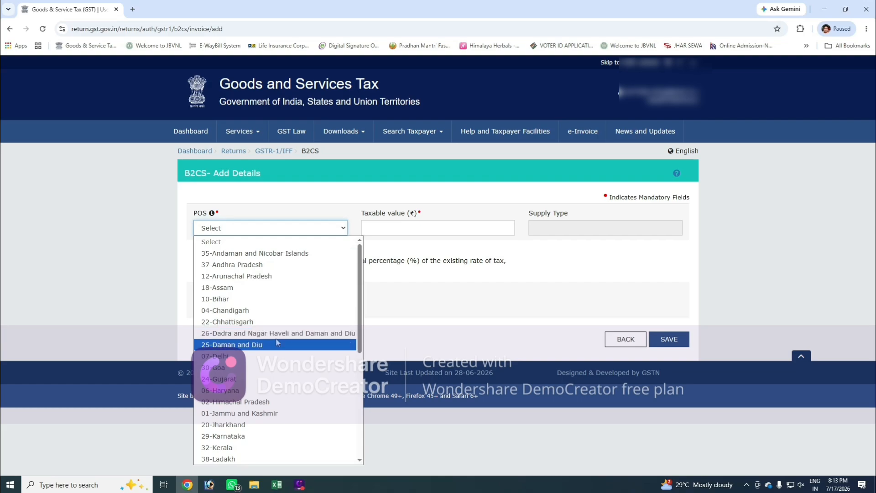
{"action": "left_click", "coordinate": [257, 424]}
{"action": "left_click", "coordinate": [383, 230]}
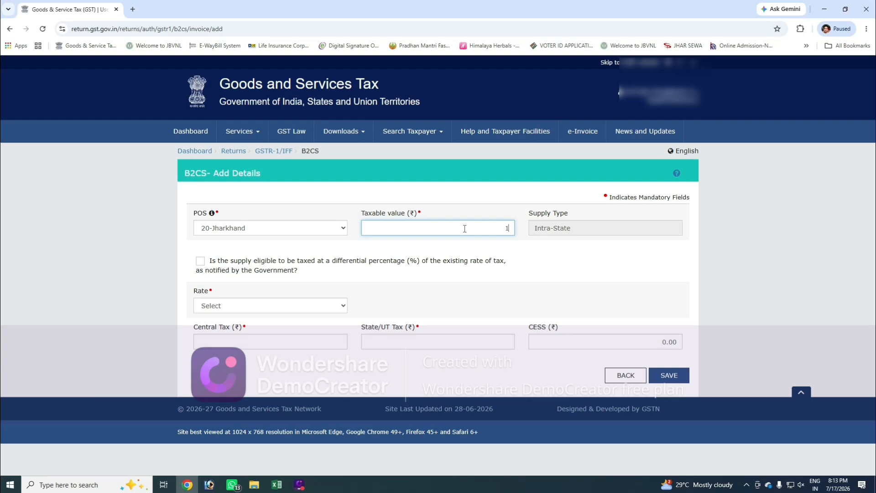
{"action": "type", "text": "10000"}
{"action": "key", "text": "Tab"}
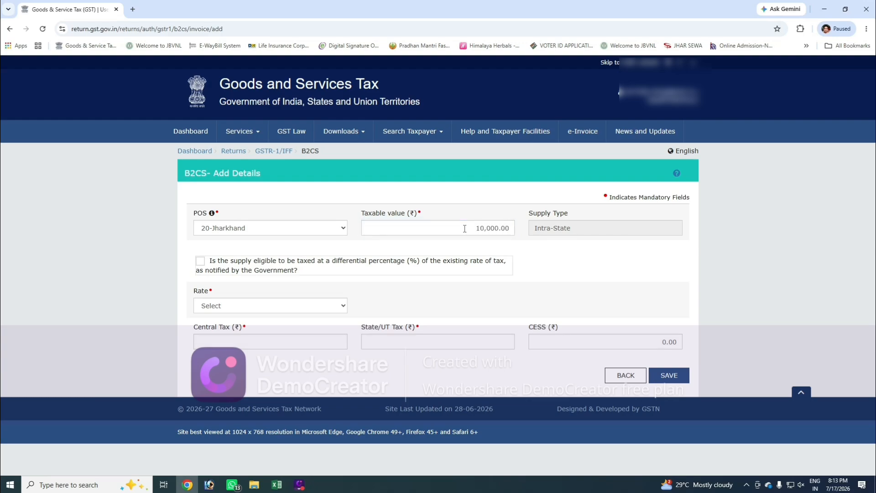
{"action": "key", "text": "Tab"}
{"action": "left_click", "coordinate": [268, 306]}
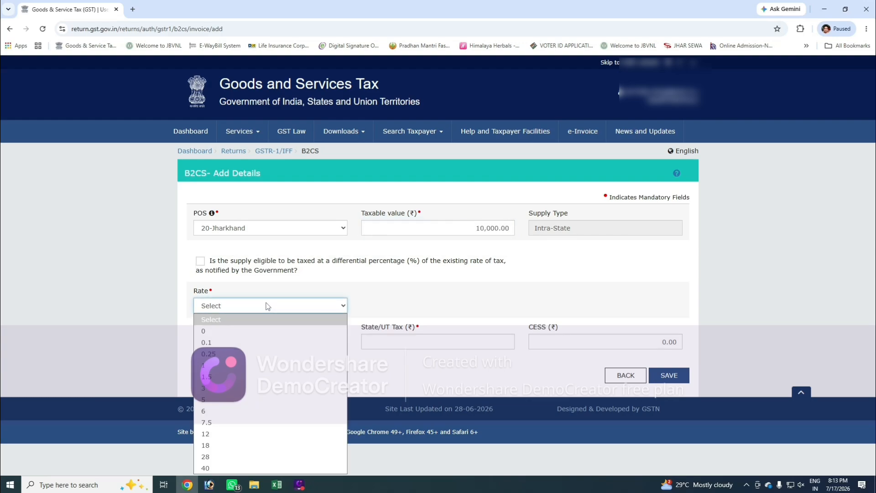
{"action": "left_click", "coordinate": [239, 445]}
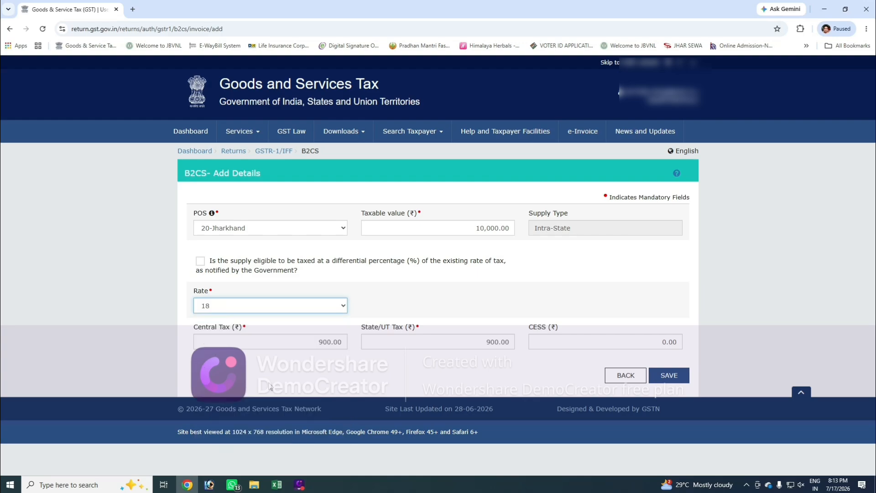
{"action": "left_click", "coordinate": [377, 294]}
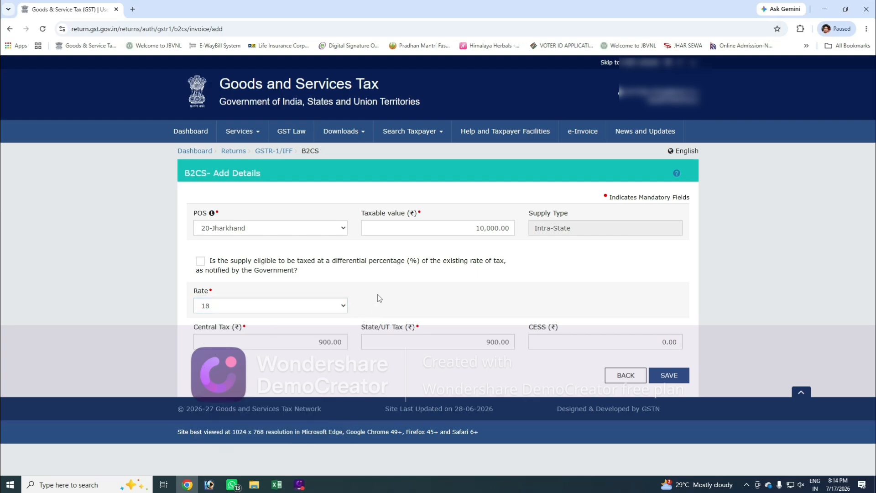
{"action": "left_click", "coordinate": [247, 304]}
{"action": "left_click", "coordinate": [247, 303]}
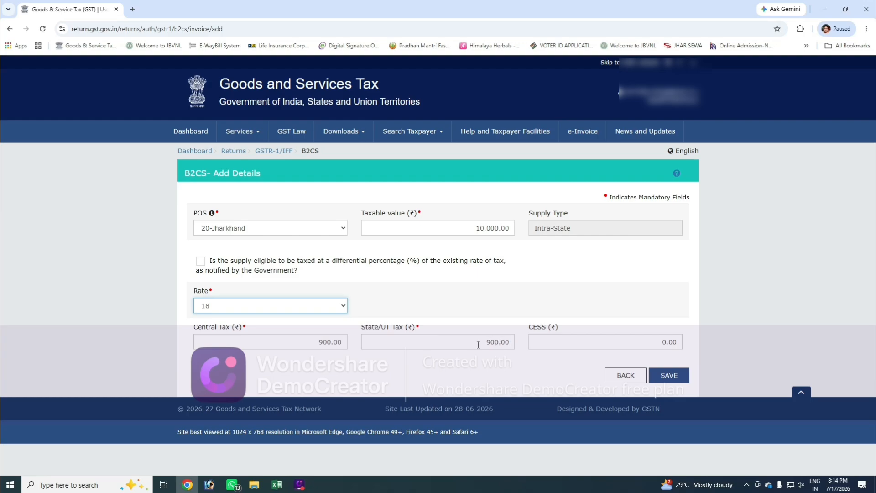
{"action": "left_click", "coordinate": [670, 376]}
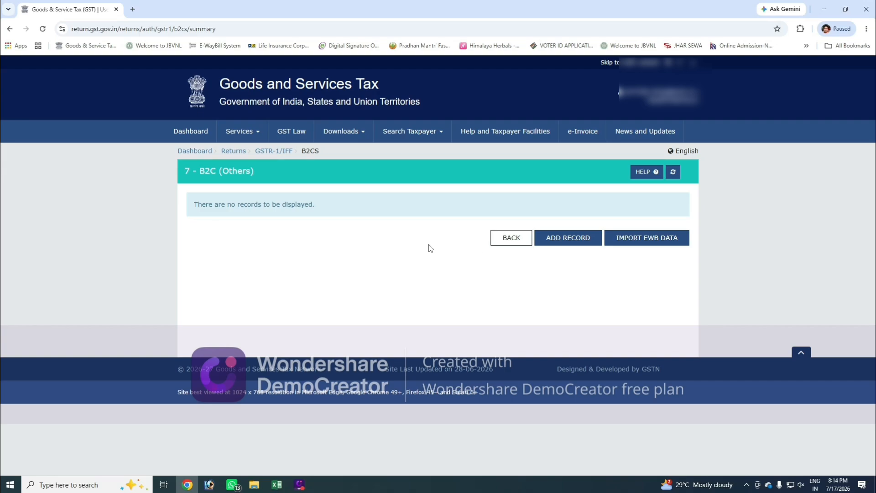
{"action": "left_click", "coordinate": [516, 242]}
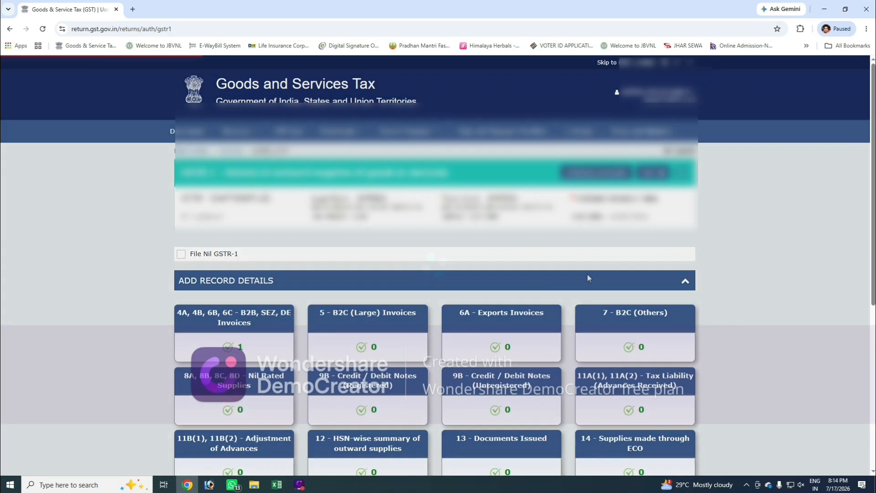
Step: Open section 12 - HSN-wise summary of outward supplies from the GSTR-1 record details
{"action": "scroll", "coordinate": [579, 300], "scroll_direction": "down", "scroll_amount": 4}
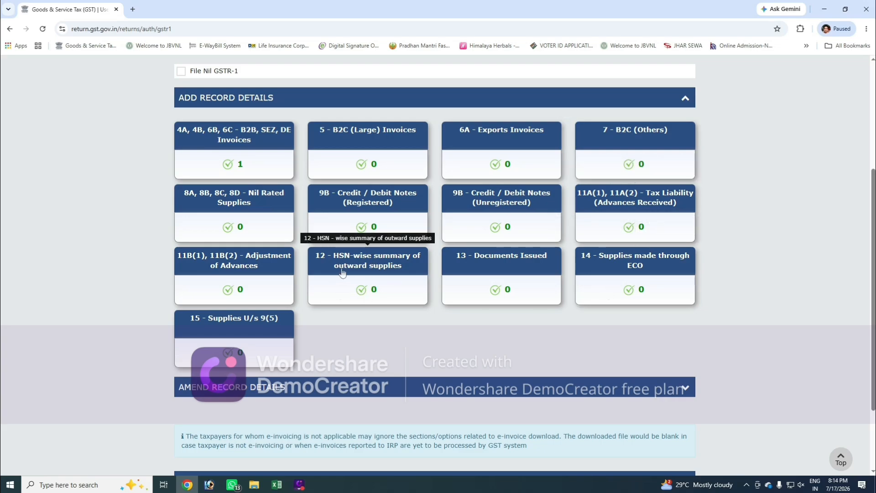
{"action": "left_click", "coordinate": [377, 264]}
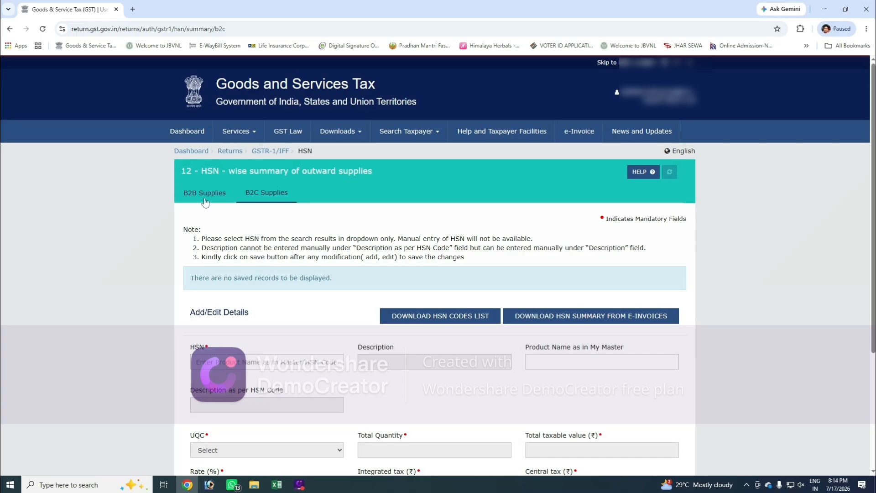
Step: Enter HSN code 998413 in the B2B supplies details and pick Mobile telecommunications services from the search results
{"action": "left_click", "coordinate": [206, 202]}
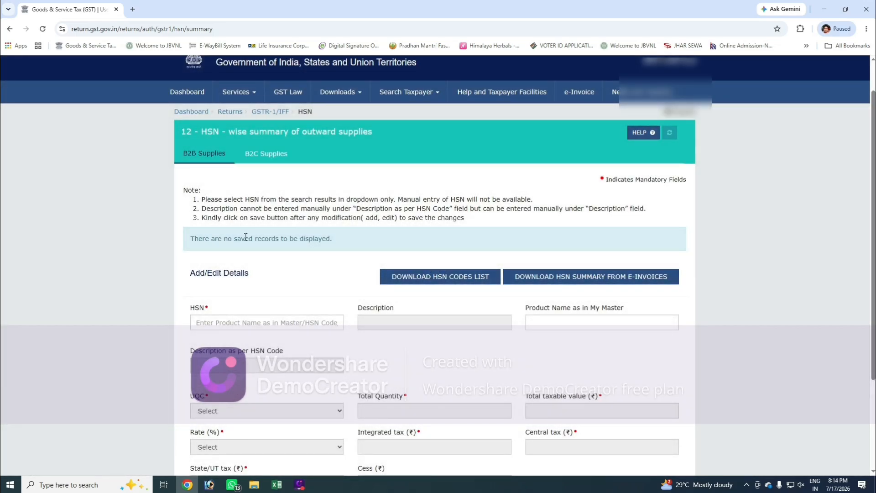
{"action": "left_click", "coordinate": [237, 322]}
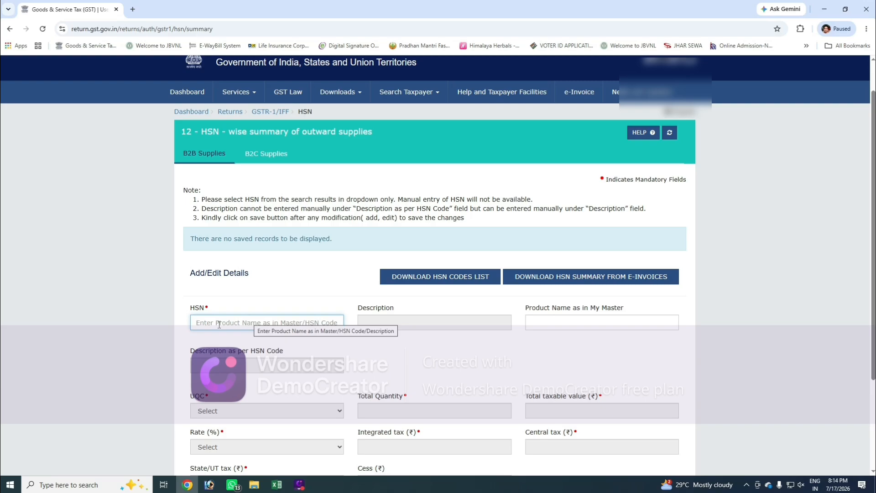
{"action": "type", "text": "998413"}
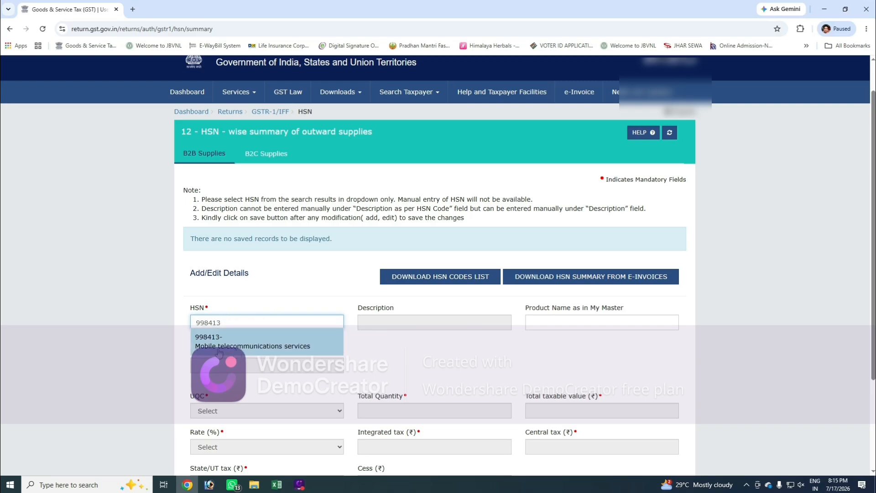
{"action": "left_click", "coordinate": [258, 348]}
Step: Set the total taxable value to 62,080.07 and the rate to 18% for HSN 998413
{"action": "scroll", "coordinate": [298, 340], "scroll_direction": "down", "scroll_amount": 2}
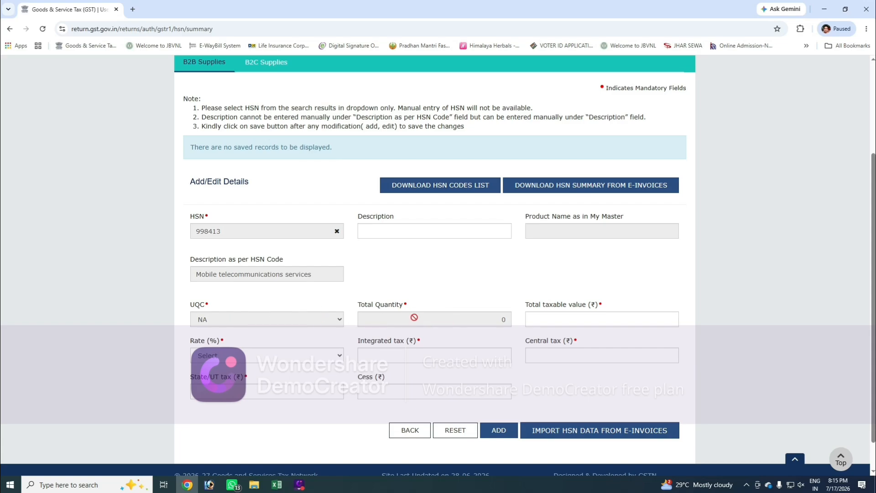
{"action": "left_click", "coordinate": [588, 318]}
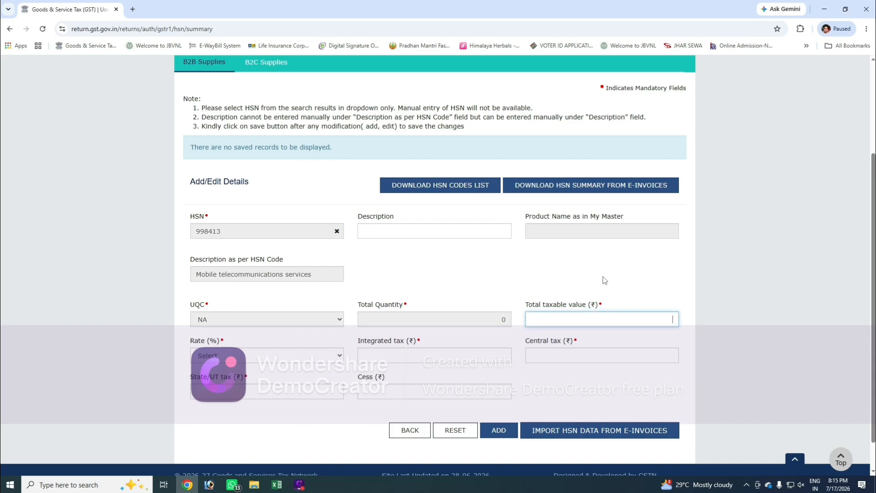
{"action": "type", "text": "62,080.07"}
{"action": "key", "text": "Tab"}
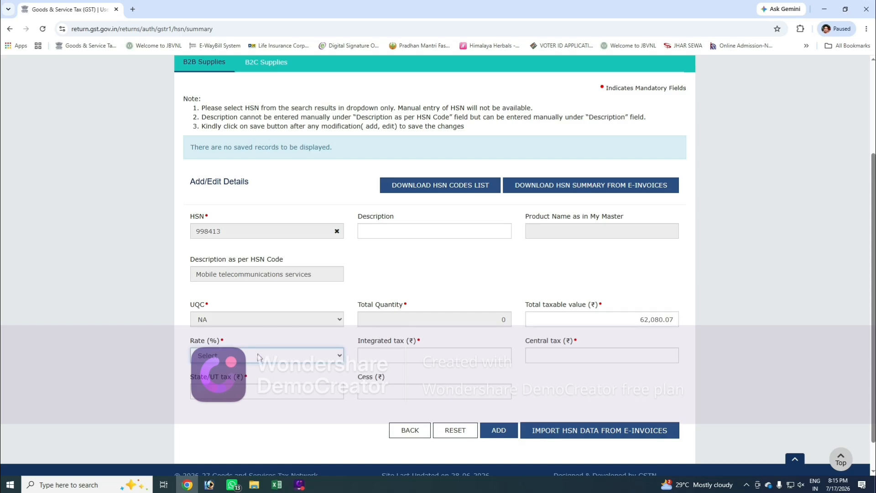
{"action": "left_click", "coordinate": [257, 358]}
{"action": "left_click", "coordinate": [258, 318]}
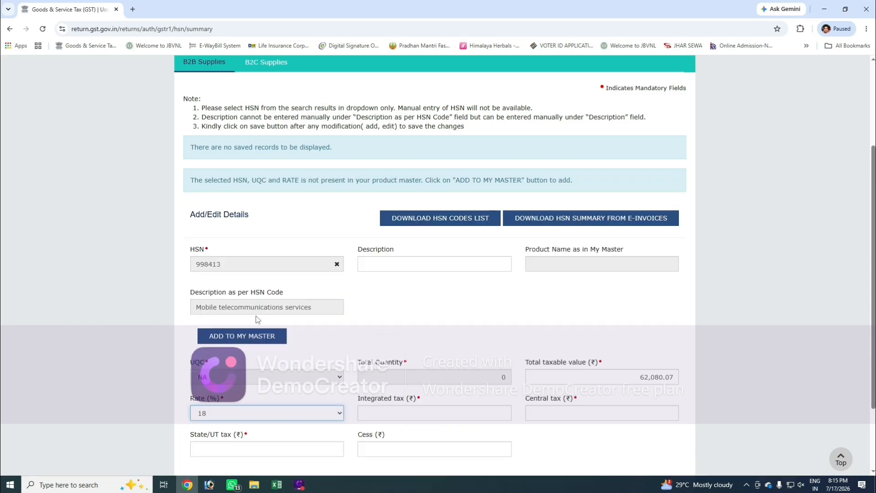
{"action": "left_click", "coordinate": [260, 393]}
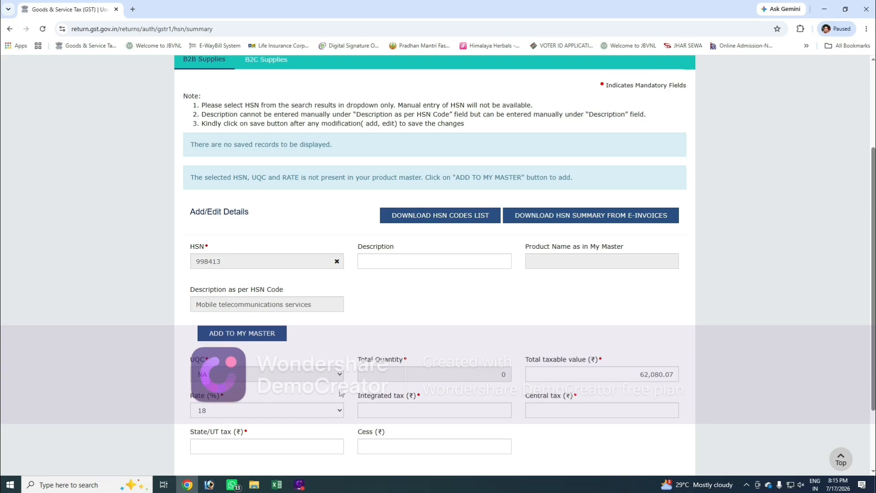
Step: Fill in central tax and State/UT tax of 5,587.21 each, leave cess blank, and add the HSN record
{"action": "scroll", "coordinate": [254, 363], "scroll_direction": "down", "scroll_amount": 1}
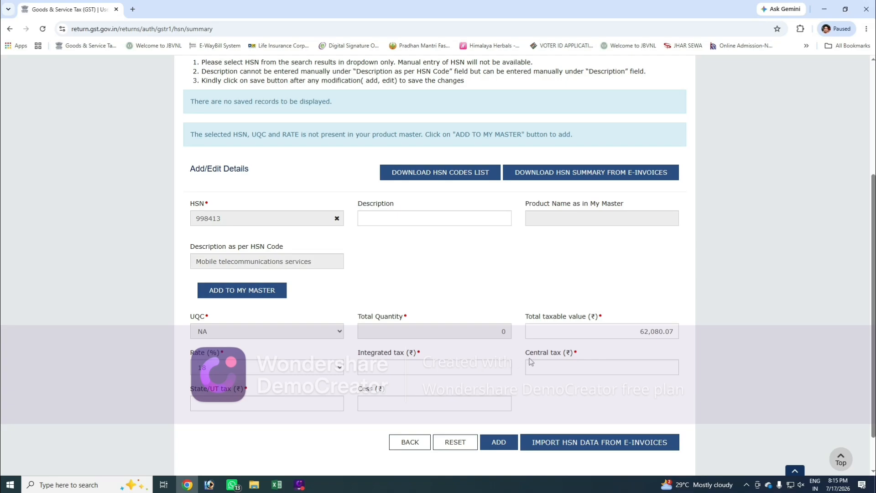
{"action": "left_click", "coordinate": [452, 404]}
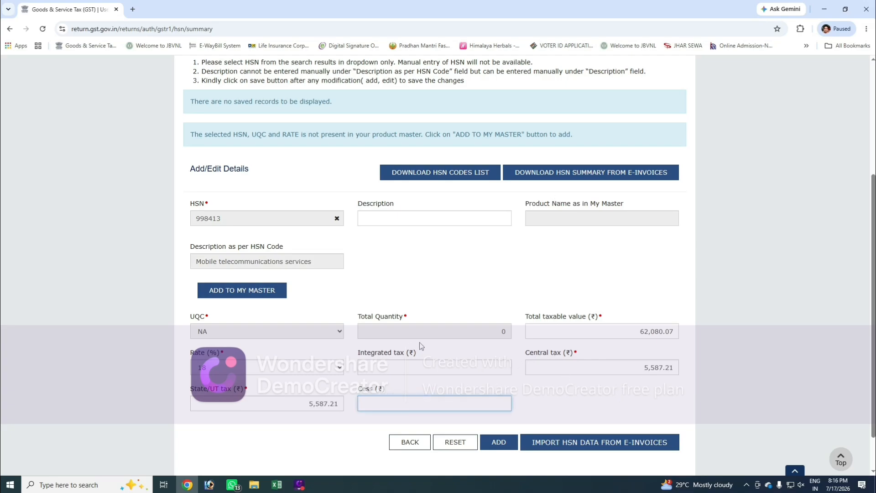
{"action": "left_click", "coordinate": [499, 443]}
Step: Review the added HSN 998413 row in the list of records to be saved and save it
{"action": "scroll", "coordinate": [535, 404], "scroll_direction": "down", "scroll_amount": 4}
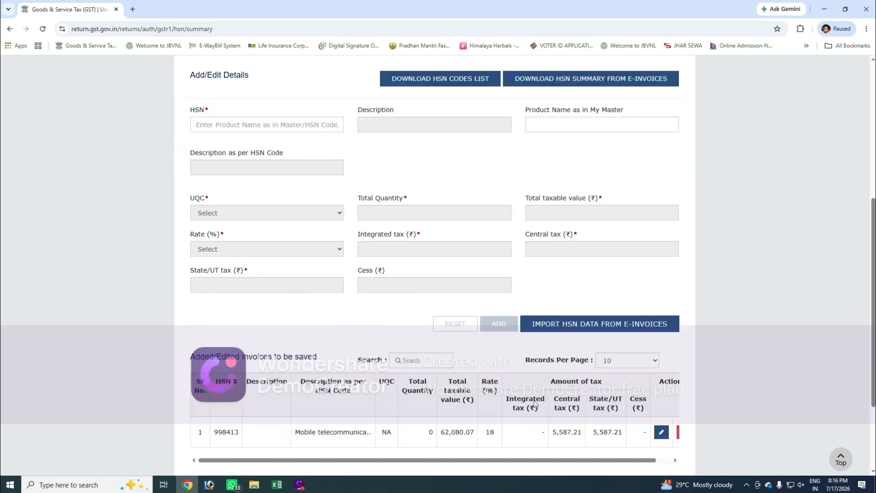
{"action": "scroll", "coordinate": [535, 404], "scroll_direction": "down", "scroll_amount": 2}
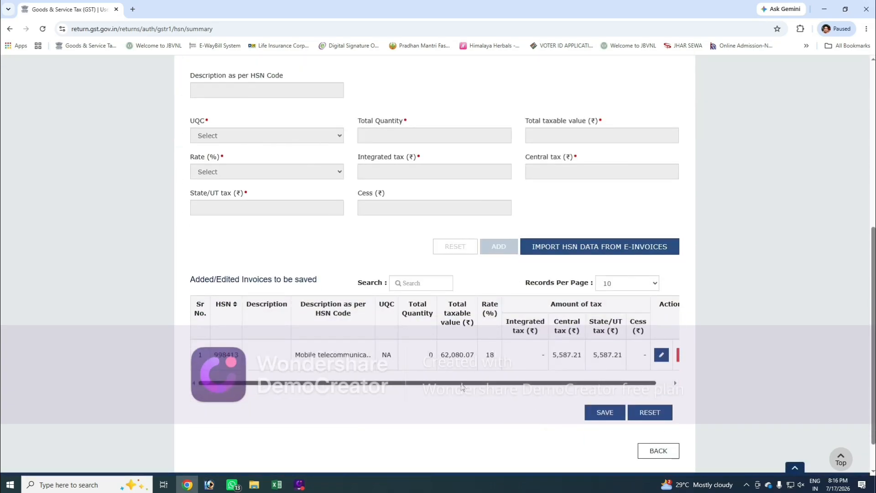
{"action": "scroll", "coordinate": [462, 387], "scroll_direction": "right", "scroll_amount": 2}
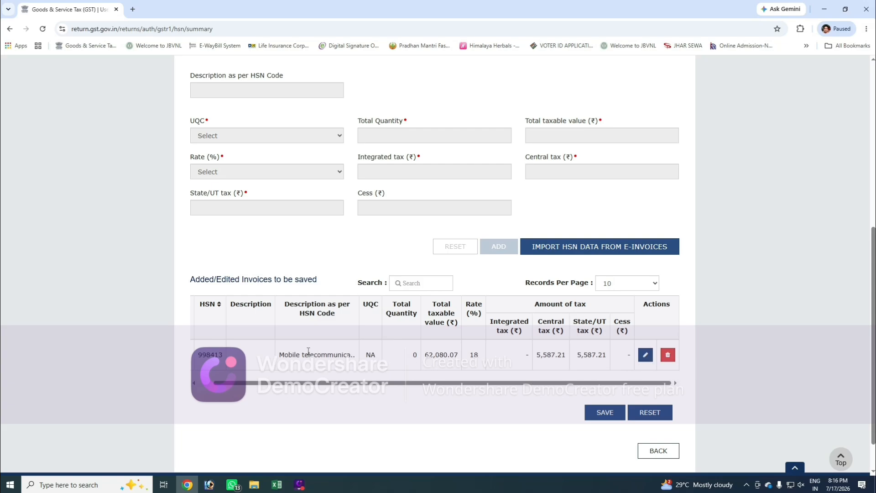
{"action": "left_click", "coordinate": [599, 416]}
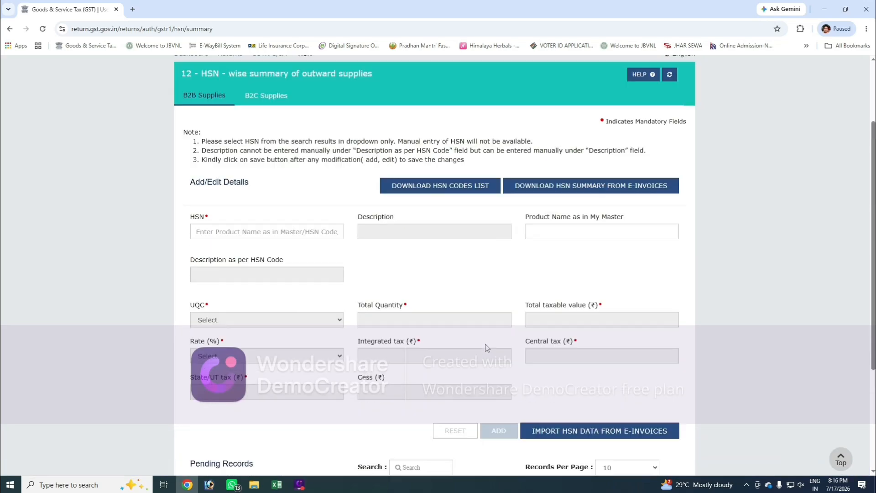
Step: View the B2C Supplies part of the HSN summary and return to the GSTR-1 record sections
{"action": "scroll", "coordinate": [485, 346], "scroll_direction": "up", "scroll_amount": 4}
{"action": "left_click", "coordinate": [262, 115]}
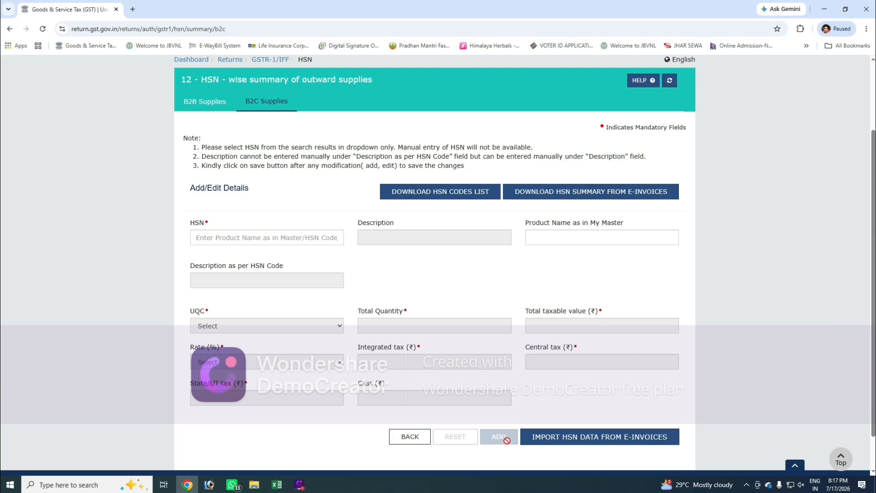
{"action": "left_click", "coordinate": [413, 439]}
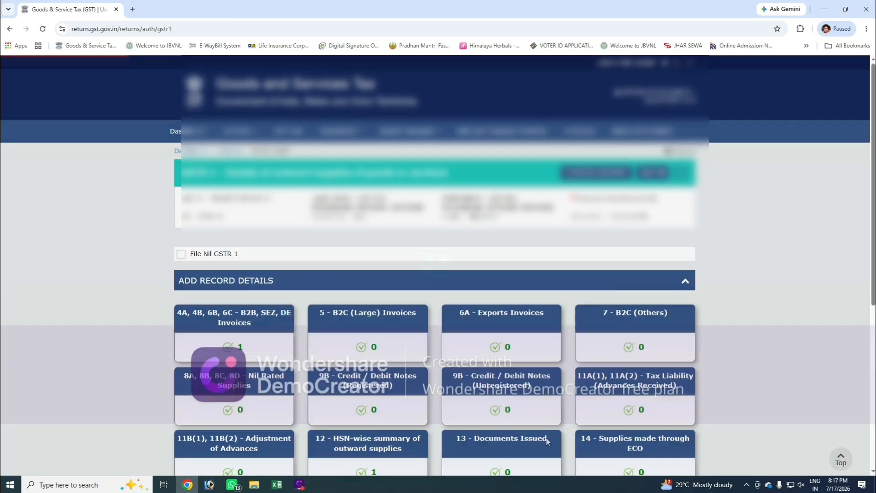
Step: Open section 13 - Documents Issued and add a document row under Invoices for outward supply
{"action": "scroll", "coordinate": [539, 414], "scroll_direction": "down", "scroll_amount": 3}
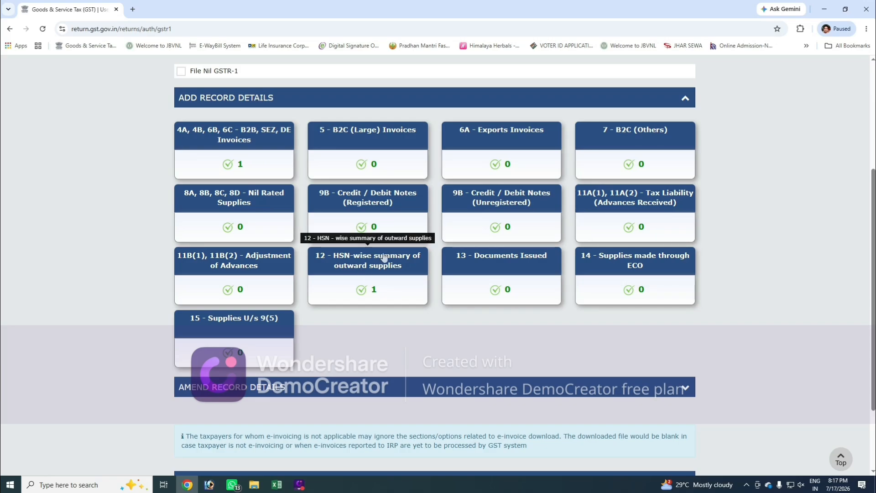
{"action": "left_click", "coordinate": [498, 271]}
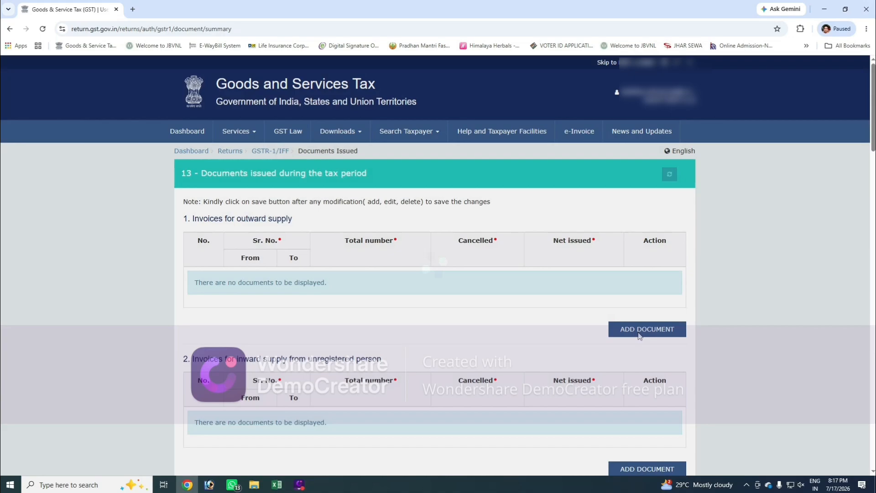
{"action": "left_click", "coordinate": [639, 332]}
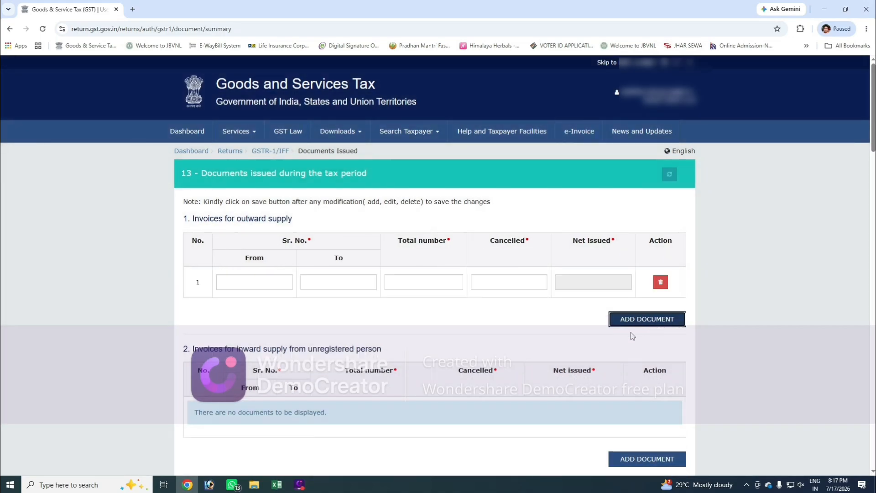
Step: Fill in the issued invoice's number as both the From and To serial numbers in the outward supply row
{"action": "left_click", "coordinate": [287, 281]}
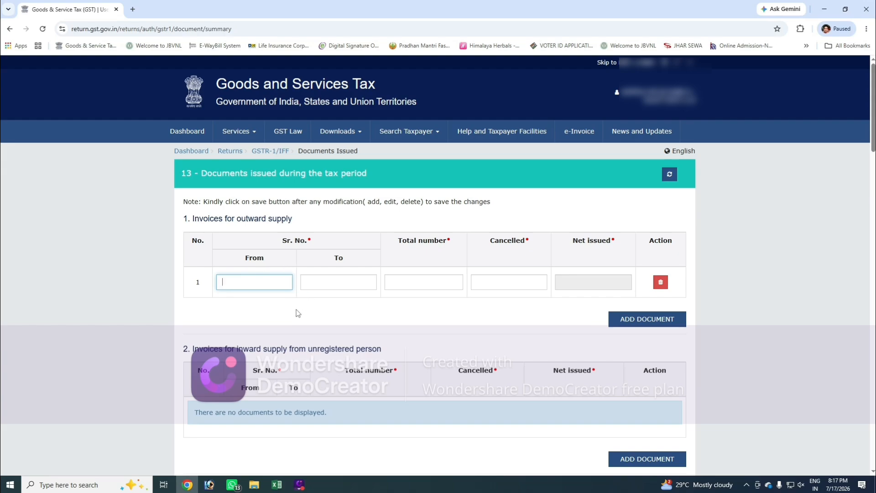
{"action": "type", "text": "2627JAMTA100002"}
{"action": "key", "text": "Tab"}
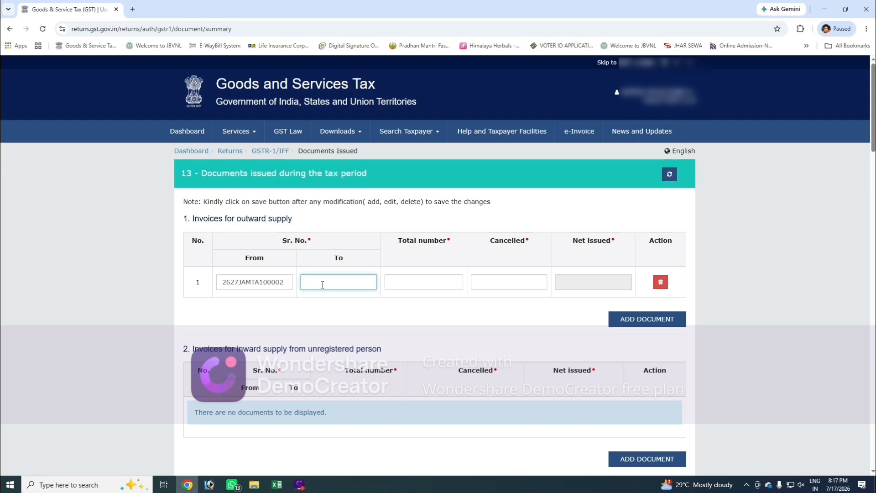
{"action": "type", "text": "2627JAMTA100002"}
{"action": "left_click", "coordinate": [311, 321]}
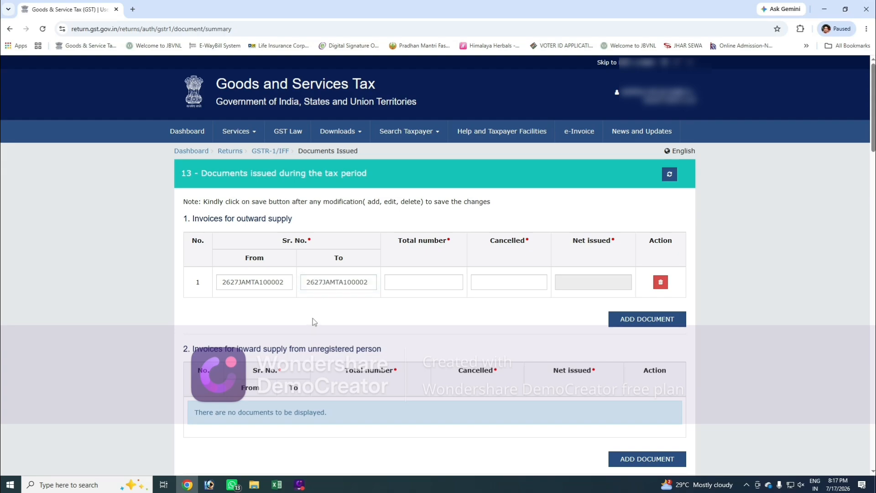
Step: Set the total number of invoices to 1 and cancelled to 0, and save the documents issued details
{"action": "left_click", "coordinate": [405, 279]}
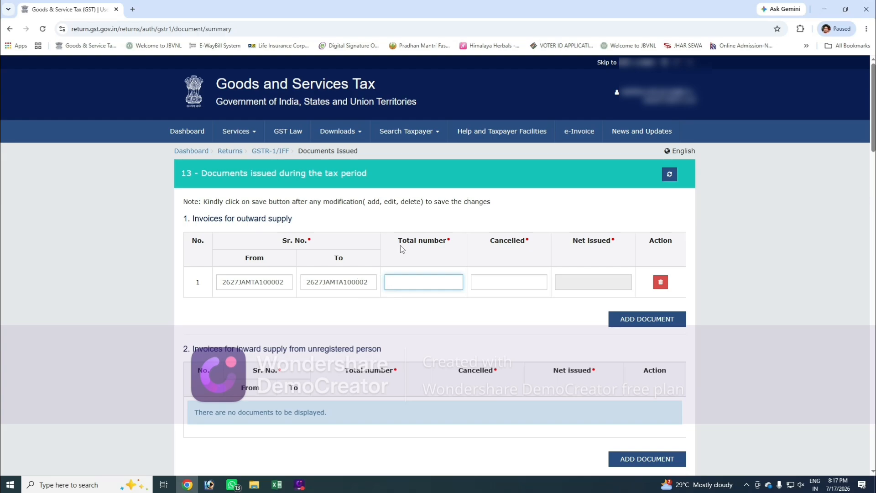
{"action": "type", "text": "1"}
{"action": "key", "text": "Tab"}
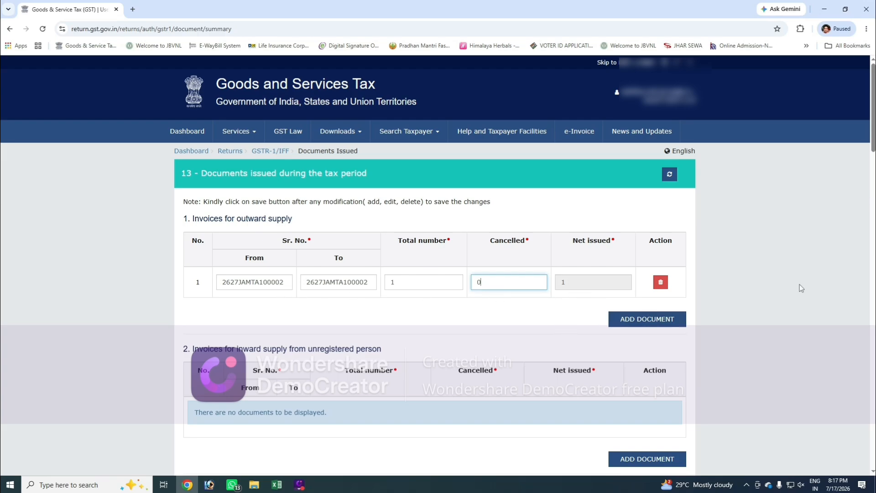
{"action": "scroll", "coordinate": [872, 115], "scroll_direction": "down", "scroll_amount": 2}
{"action": "scroll", "coordinate": [740, 427], "scroll_direction": "down", "scroll_amount": 20}
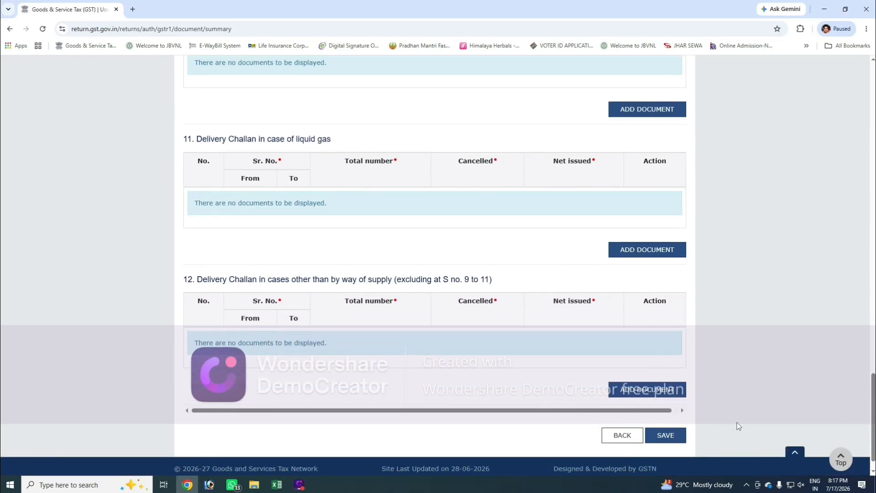
{"action": "left_click", "coordinate": [681, 440]}
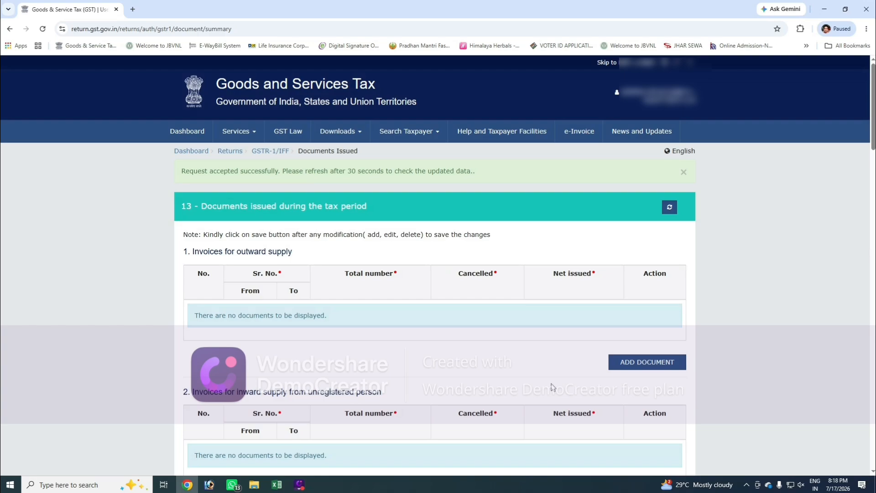
Step: Return to the GSTR-1 page and request generation of the return summary
{"action": "left_click", "coordinate": [274, 155]}
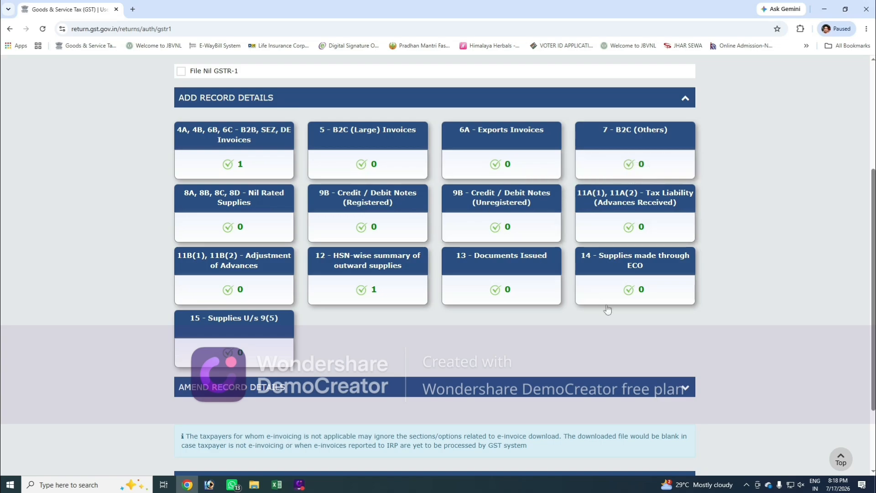
{"action": "scroll", "coordinate": [593, 313], "scroll_direction": "down", "scroll_amount": 2}
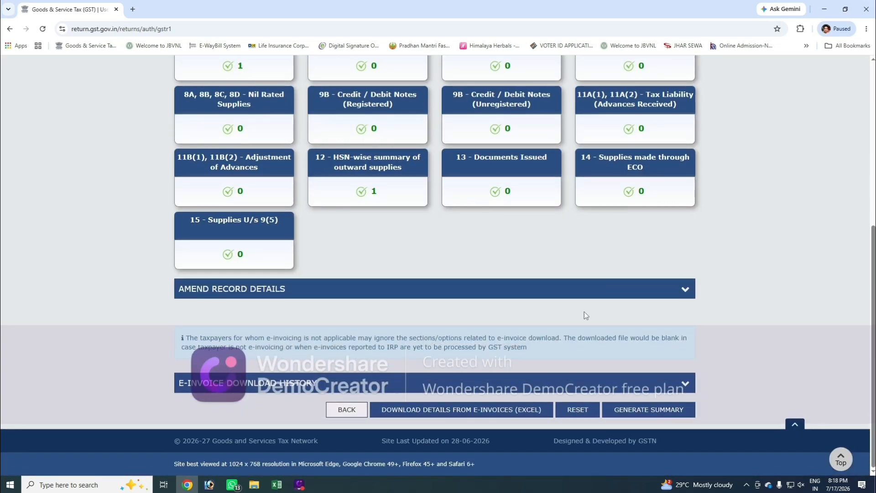
{"action": "left_click", "coordinate": [667, 411]}
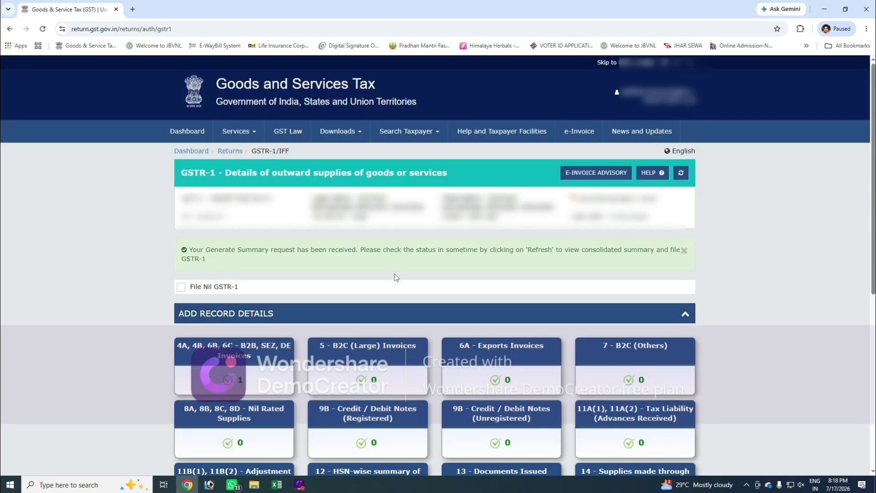
Step: Refresh the GSTR-1 status and proceed to the file/summary page
{"action": "left_click", "coordinate": [681, 175]}
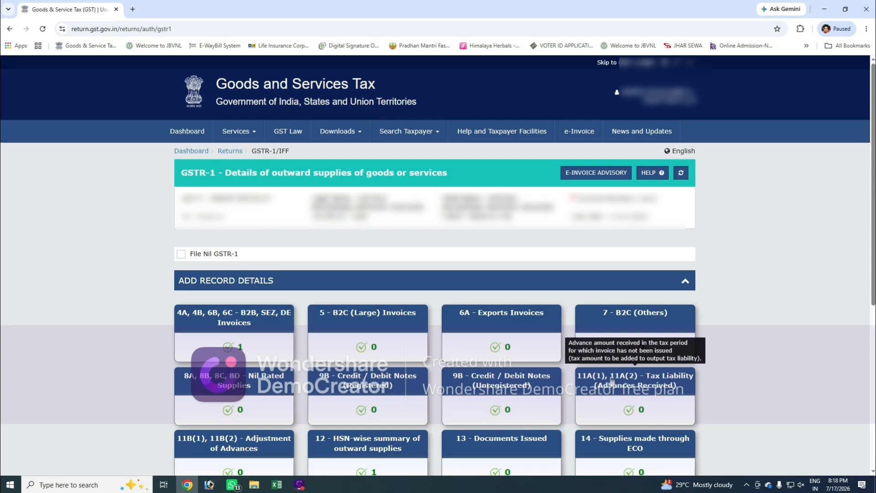
{"action": "scroll", "coordinate": [614, 382], "scroll_direction": "down", "scroll_amount": 6}
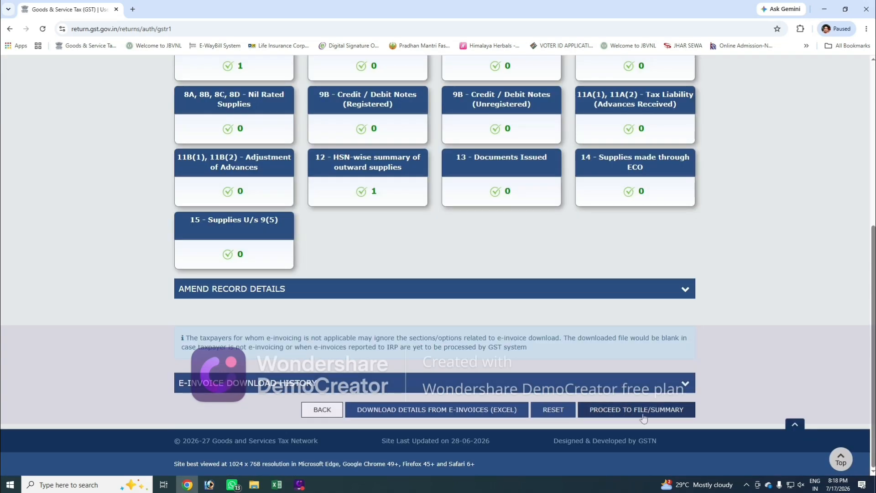
{"action": "left_click", "coordinate": [669, 413]}
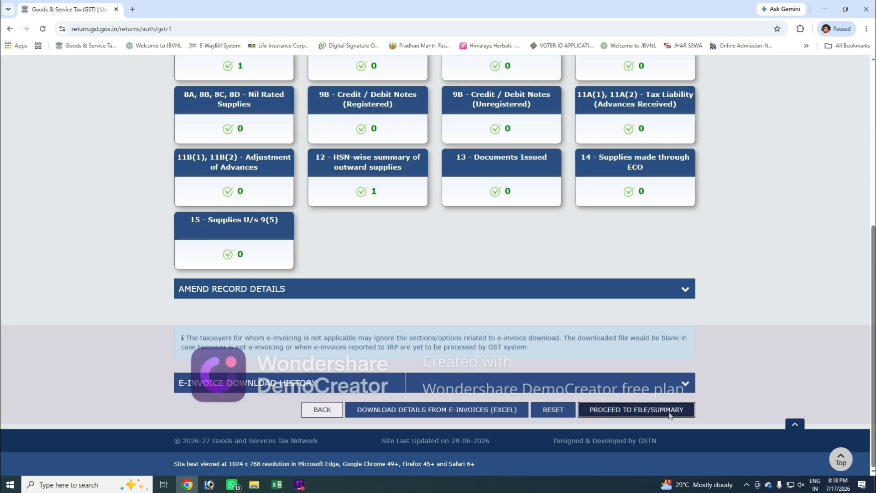
Step: Examine the consolidated summary, checking the B2B value and taxes, the HSN-wise summary and the documents issued
{"action": "scroll", "coordinate": [662, 401], "scroll_direction": "down", "scroll_amount": 4}
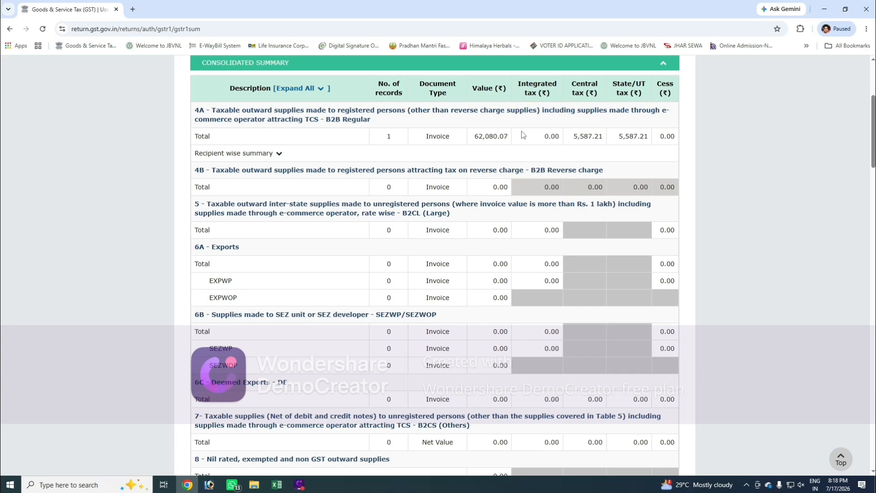
{"action": "left_click_drag", "start_coordinate": [474, 136], "coordinate": [515, 145]}
{"action": "left_click", "coordinate": [550, 145]}
{"action": "scroll", "coordinate": [518, 264], "scroll_direction": "down", "scroll_amount": 9}
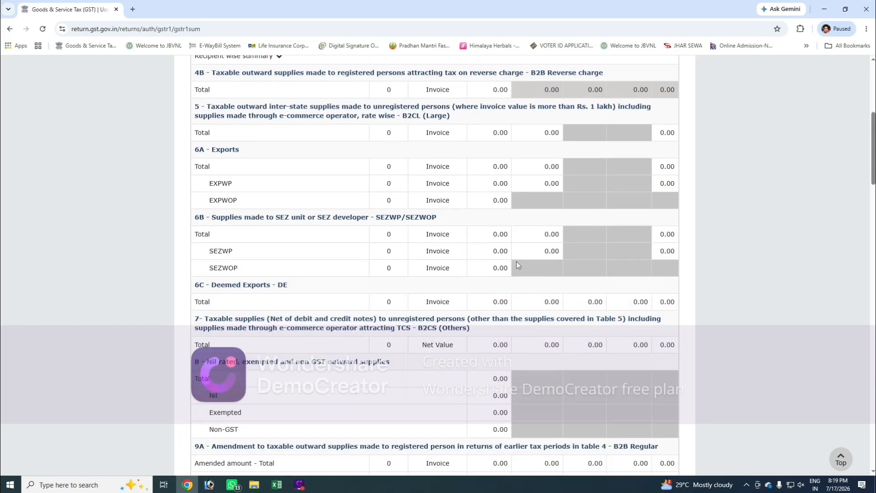
{"action": "scroll", "coordinate": [518, 264], "scroll_direction": "down", "scroll_amount": 15}
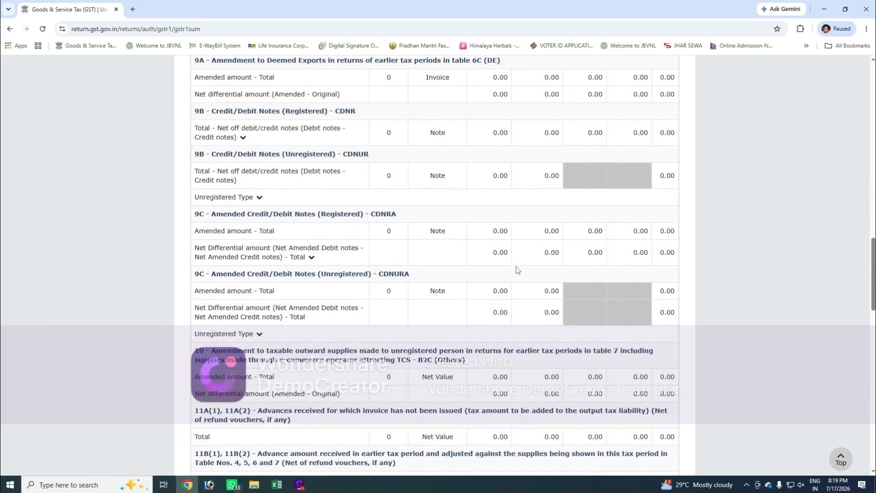
{"action": "scroll", "coordinate": [517, 271], "scroll_direction": "down", "scroll_amount": 1}
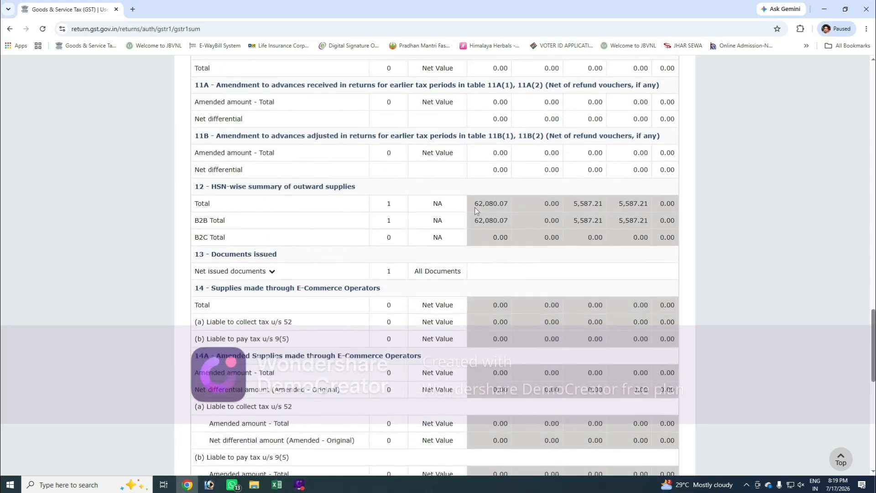
Step: Check the HSN-wise summary totals, expand the net issued documents, and review the total liability in the consolidated GSTR-1 summary
{"action": "double_click", "coordinate": [488, 205]}
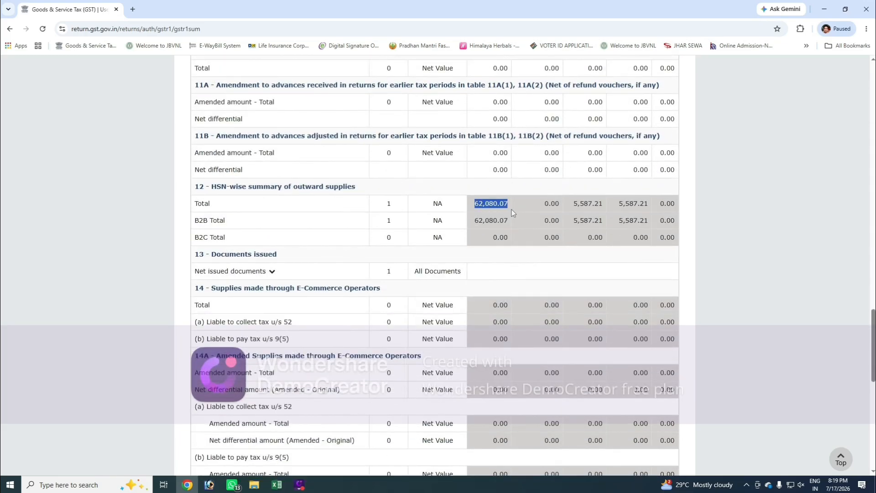
{"action": "left_click", "coordinate": [499, 234]}
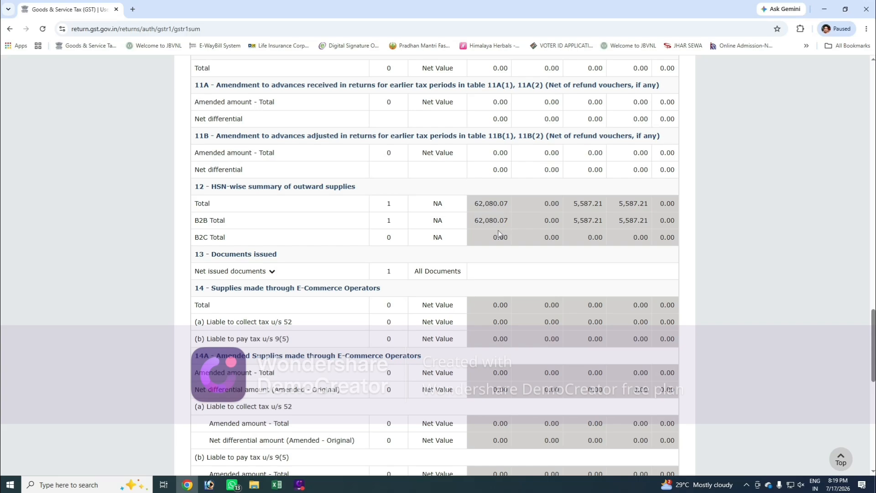
{"action": "left_click", "coordinate": [271, 272]}
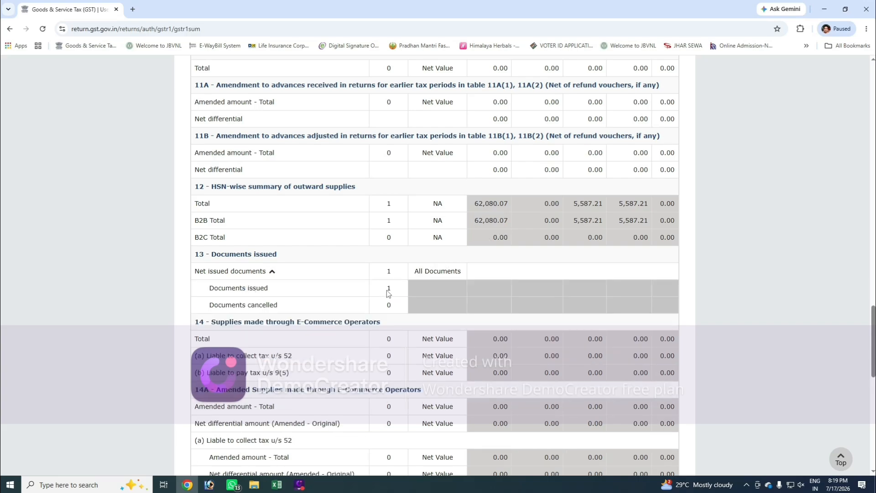
{"action": "scroll", "coordinate": [491, 287], "scroll_direction": "down", "scroll_amount": 9}
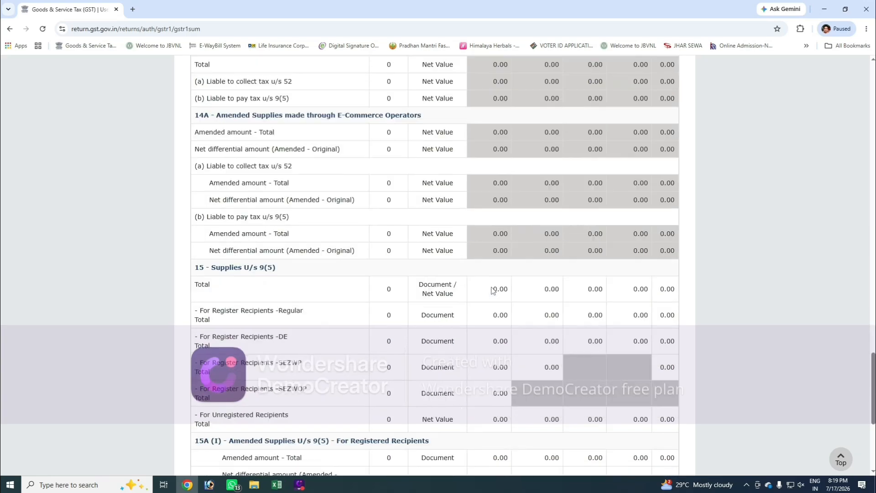
{"action": "scroll", "coordinate": [492, 292], "scroll_direction": "down", "scroll_amount": 3}
{"action": "left_click_drag", "start_coordinate": [468, 377], "coordinate": [692, 381]}
{"action": "left_click", "coordinate": [690, 381]}
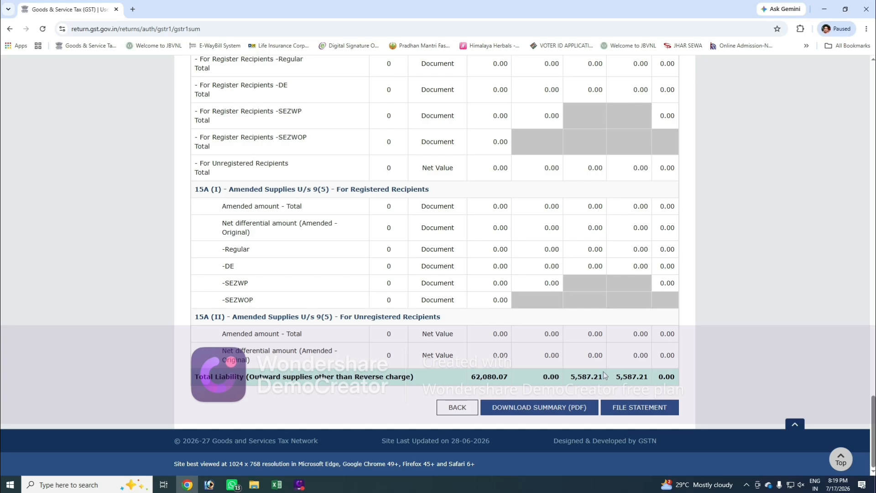
Step: Proceed to file the GSTR-1 statement, accept the declaration, and select the authorised signatory
{"action": "left_click", "coordinate": [648, 413]}
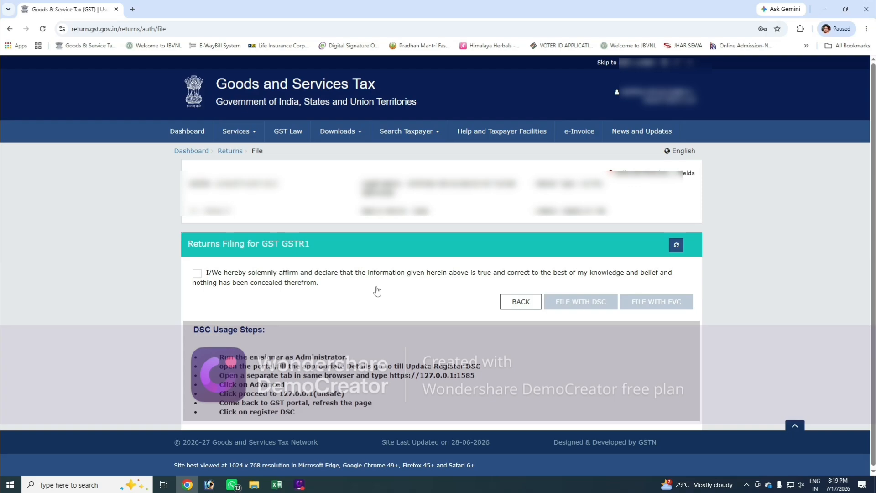
{"action": "left_click", "coordinate": [197, 273]}
{"action": "left_click", "coordinate": [226, 310]}
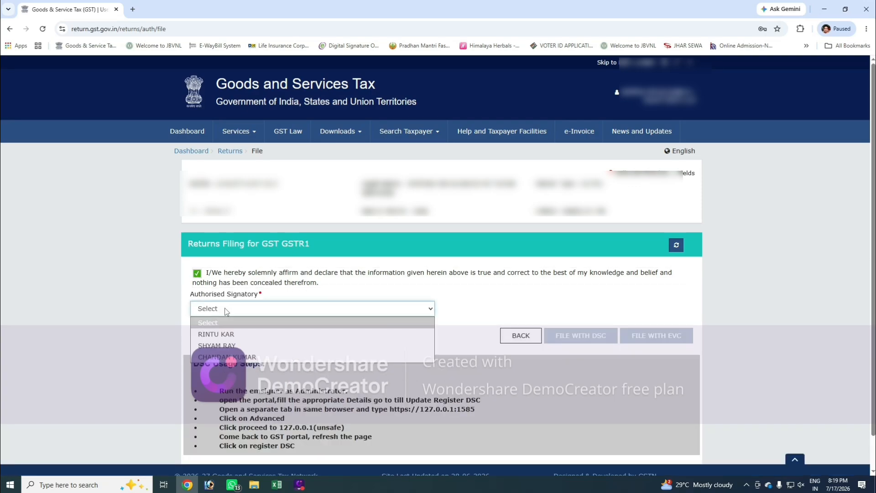
{"action": "left_click", "coordinate": [225, 335]}
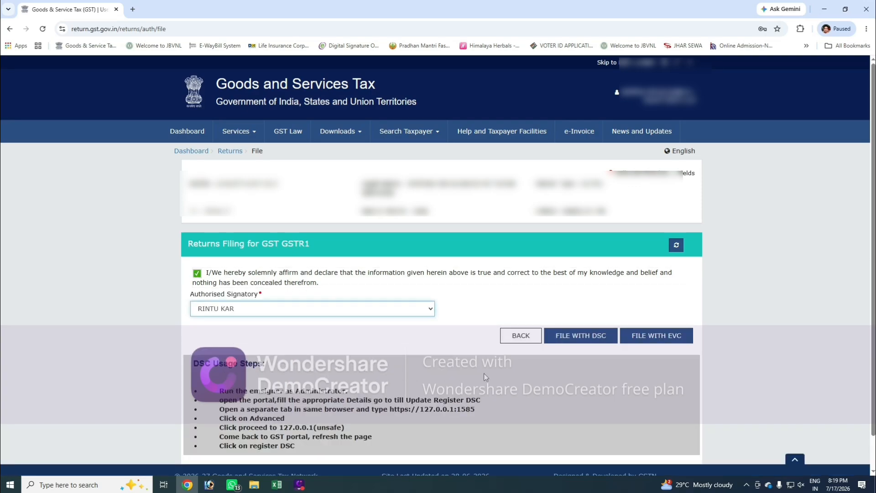
Step: File GSTR-1 with EVC by entering and verifying the one-time password, and read the filing message
{"action": "left_click", "coordinate": [657, 336]}
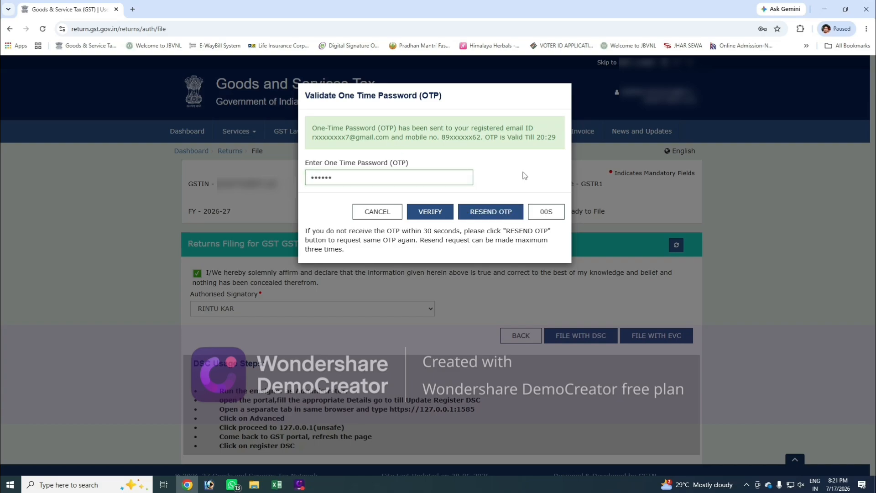
{"action": "left_click", "coordinate": [436, 218]}
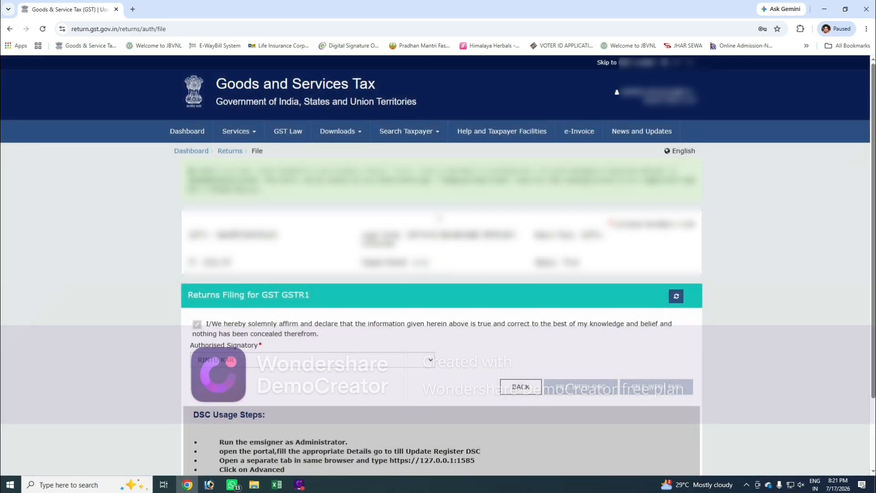
{"action": "left_click_drag", "start_coordinate": [192, 170], "coordinate": [282, 193]}
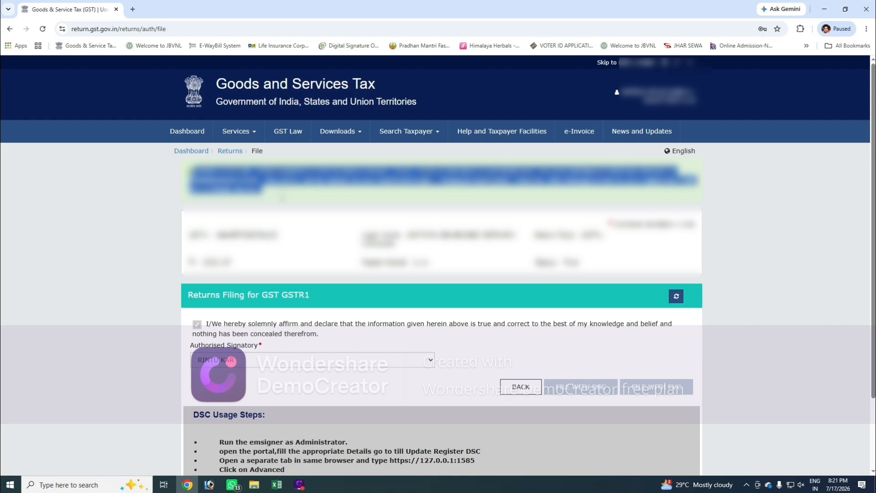
{"action": "left_click", "coordinate": [282, 198]}
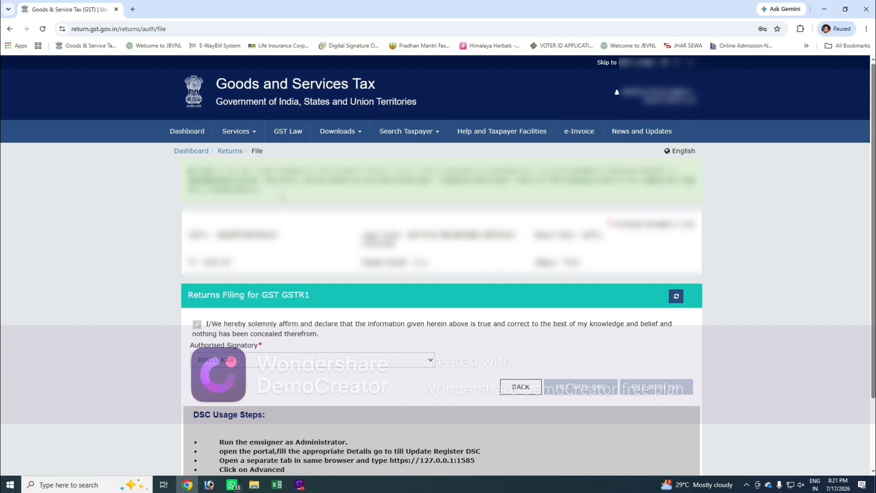
Step: Go back to the returns dashboard and search for the June returns of Quarter 1 (Apr - Jun), 2026-27
{"action": "left_click", "coordinate": [230, 151]}
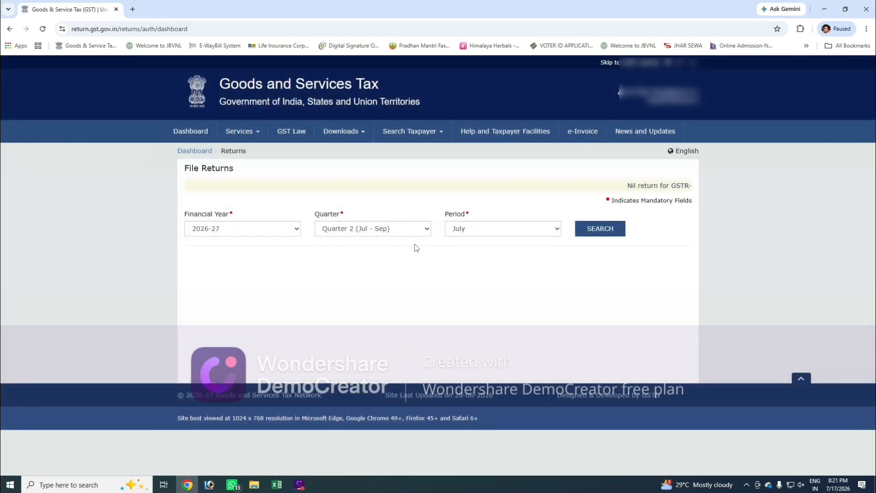
{"action": "left_click", "coordinate": [415, 230]}
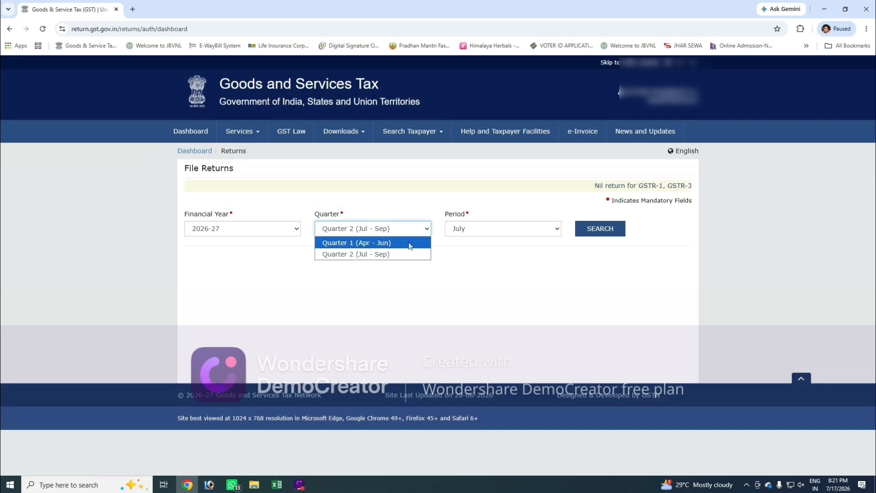
{"action": "left_click", "coordinate": [361, 243]}
{"action": "left_click", "coordinate": [609, 229]}
{"action": "scroll", "coordinate": [640, 237], "scroll_direction": "down", "scroll_amount": 3}
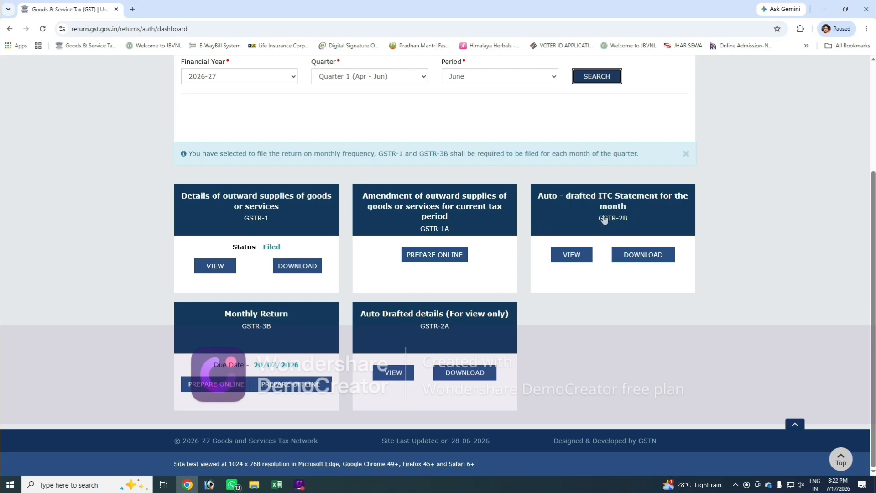
Step: View the auto-drafted ITC statement GSTR-2B for June and read its summary page
{"action": "left_click", "coordinate": [571, 254]}
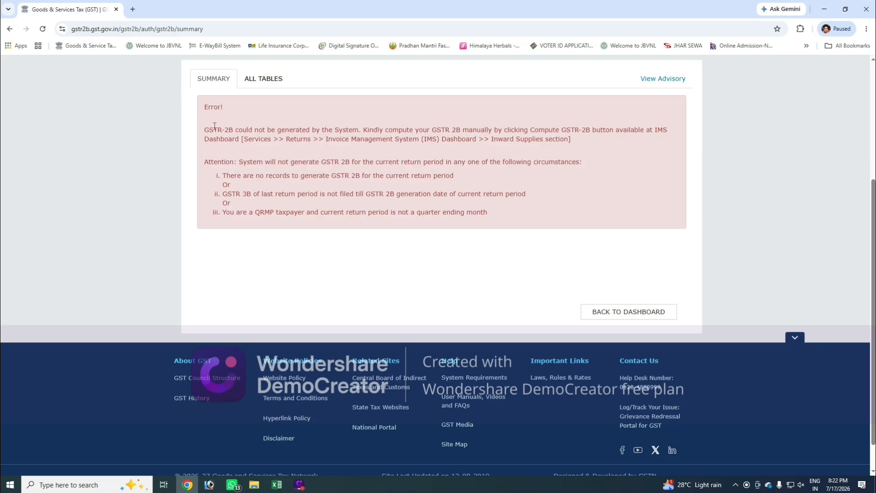
{"action": "left_click_drag", "start_coordinate": [205, 130], "coordinate": [498, 224]}
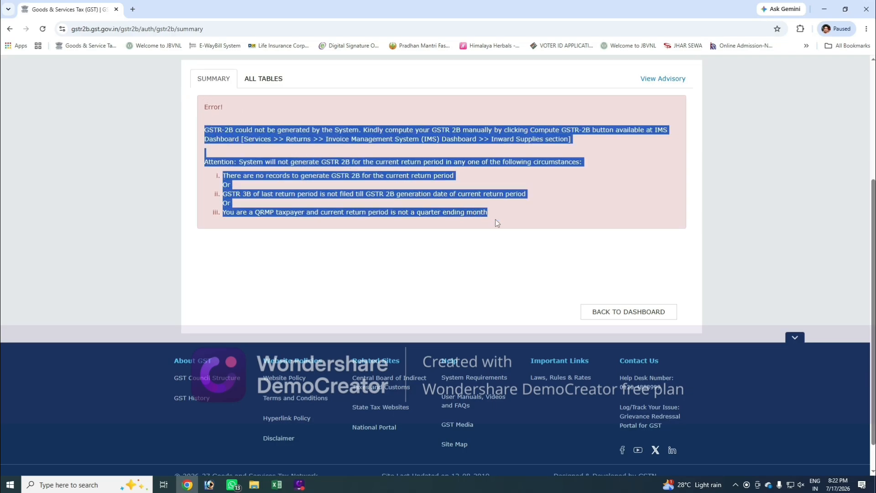
{"action": "left_click", "coordinate": [499, 221]}
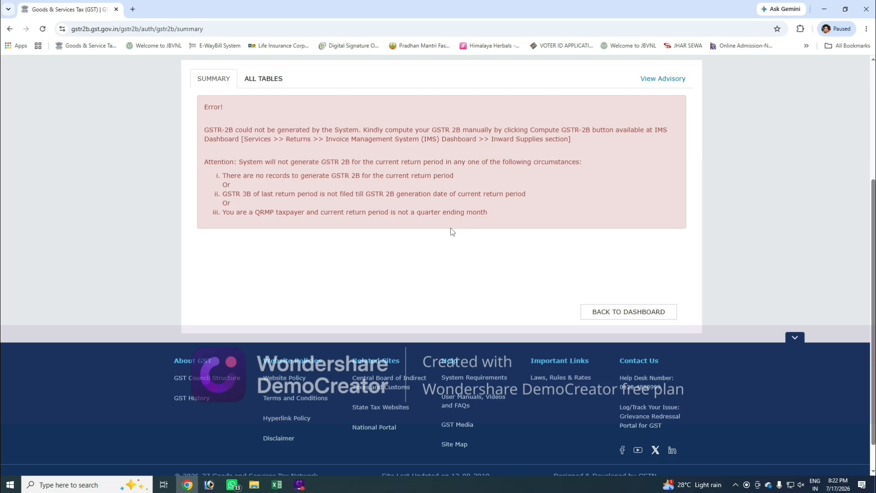
Step: Return to the dashboard, search the June period of Quarter 1 (Apr - Jun) again, and open GSTR-3B for online preparation
{"action": "left_click", "coordinate": [620, 312]}
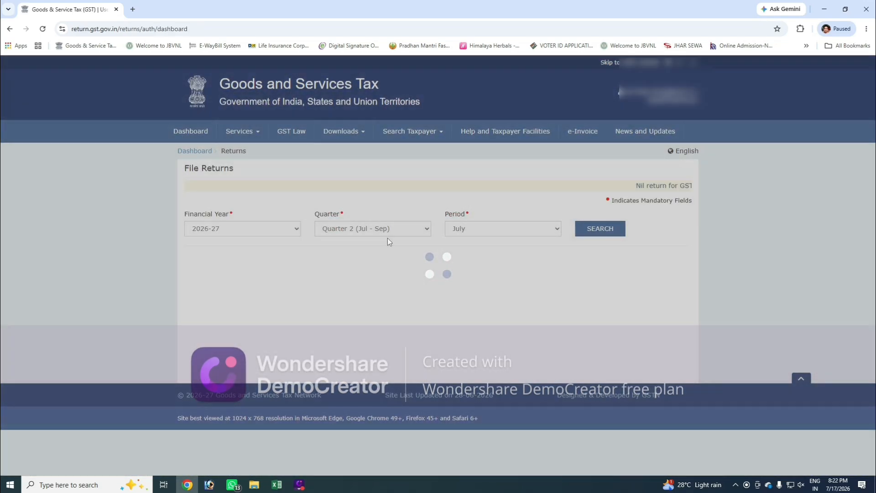
{"action": "left_click", "coordinate": [401, 231]}
{"action": "left_click", "coordinate": [392, 243]}
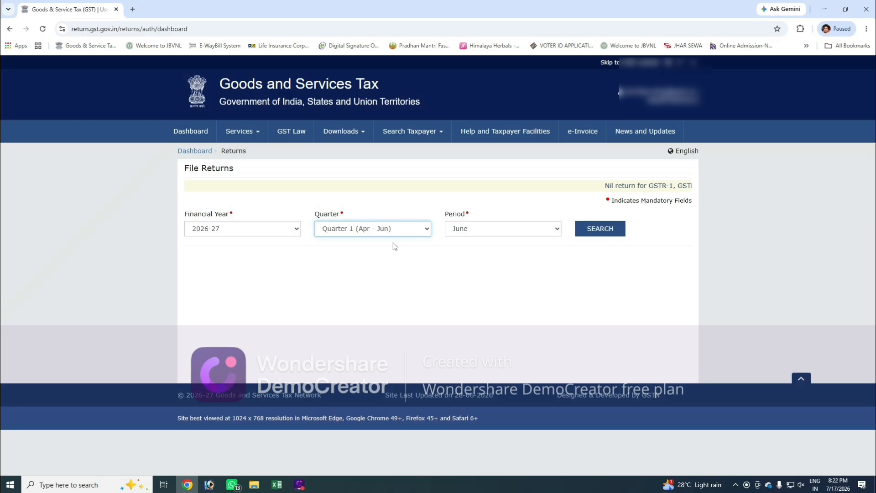
{"action": "left_click", "coordinate": [603, 229]}
{"action": "scroll", "coordinate": [644, 250], "scroll_direction": "down", "scroll_amount": 3}
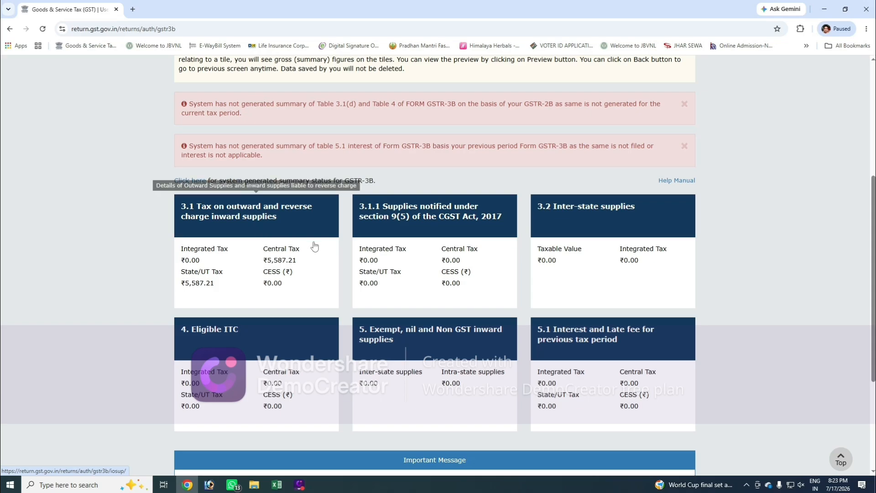
Step: Review the GSTR-3B tiles, proceed to payment, and check the tax payment table through to the additional cash required column
{"action": "scroll", "coordinate": [262, 235], "scroll_direction": "down", "scroll_amount": 3}
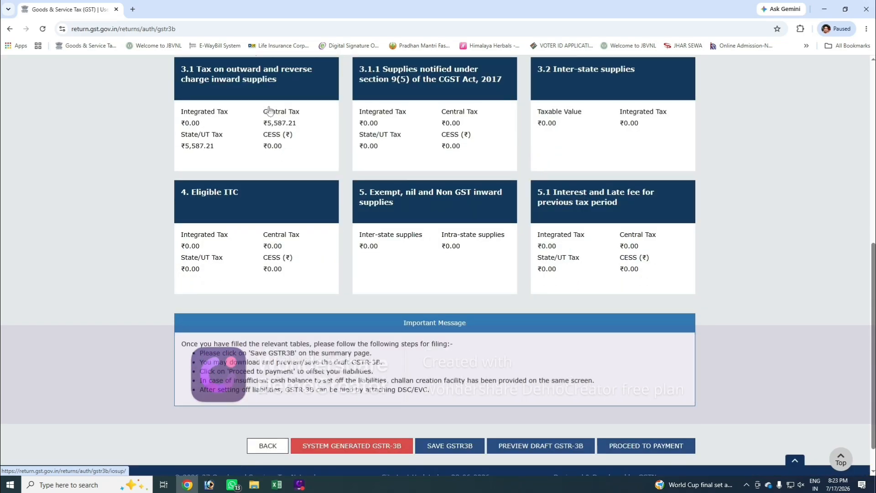
{"action": "left_click", "coordinate": [647, 447]}
{"action": "scroll", "coordinate": [681, 407], "scroll_direction": "down", "scroll_amount": 4}
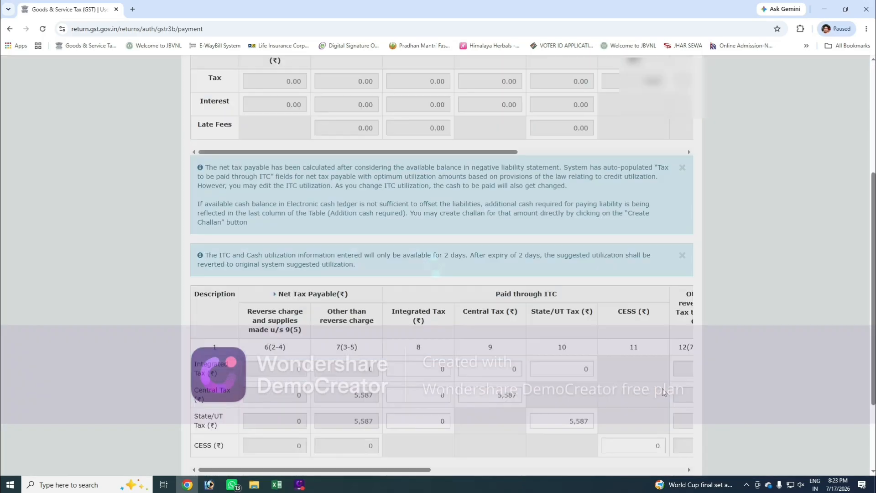
{"action": "scroll", "coordinate": [662, 388], "scroll_direction": "down", "scroll_amount": 1}
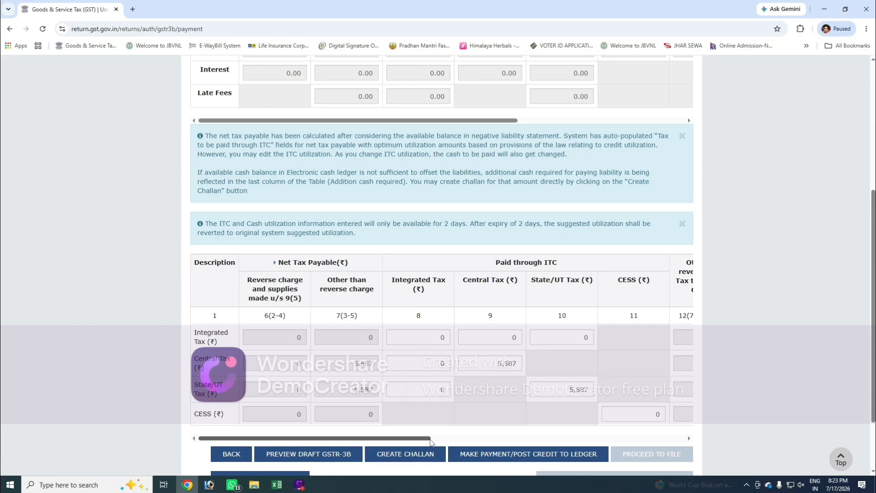
{"action": "left_click_drag", "start_coordinate": [431, 442], "coordinate": [686, 441]}
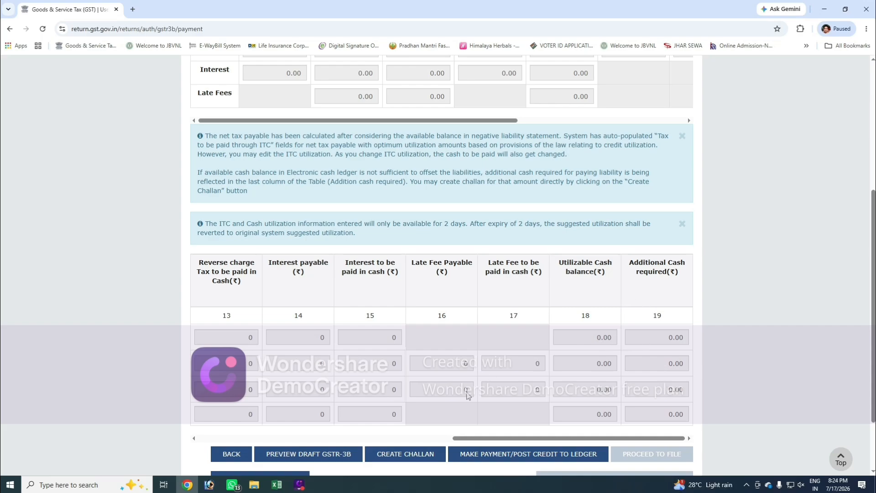
Step: Post the credit to the ledger to offset the GSTR-3B liability, agreeing to the IMS terms and acknowledging the offset message
{"action": "left_click", "coordinate": [505, 458]}
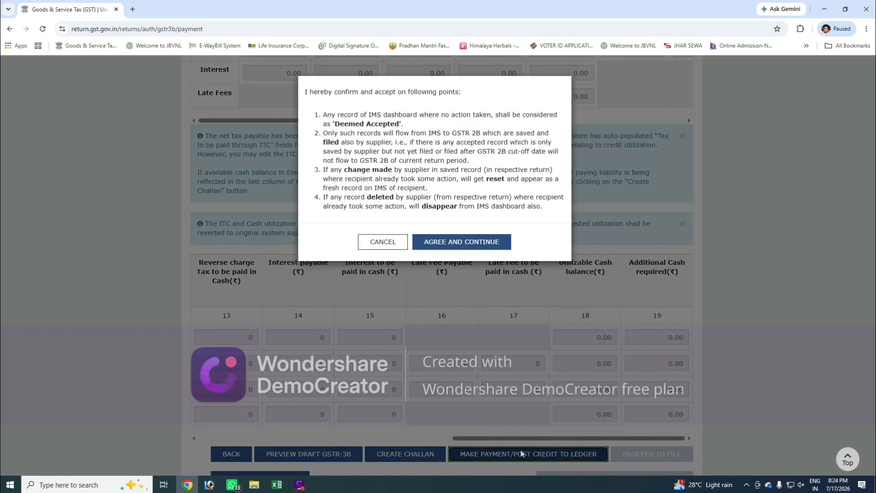
{"action": "left_click", "coordinate": [445, 251]}
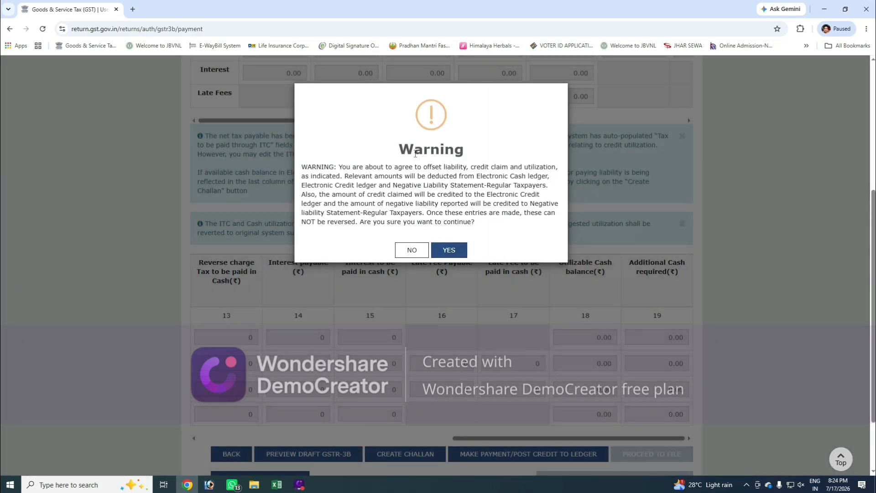
{"action": "left_click_drag", "start_coordinate": [415, 150], "coordinate": [490, 156]}
{"action": "left_click", "coordinate": [454, 251]}
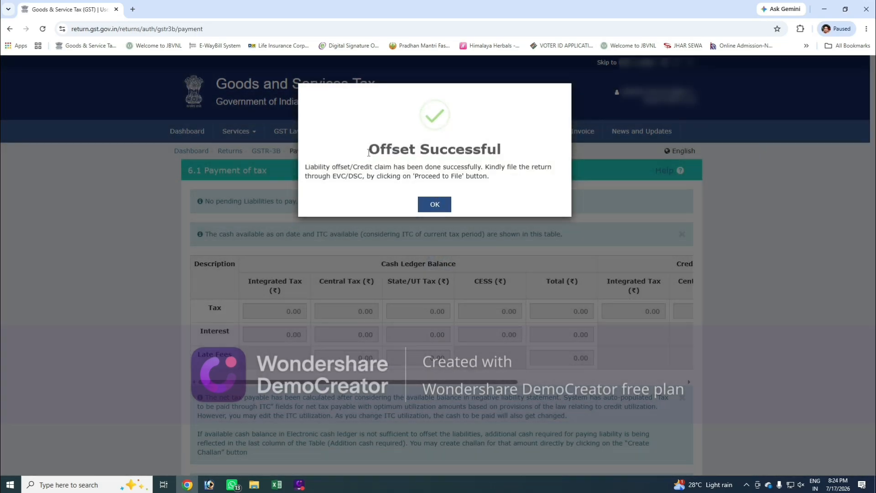
{"action": "left_click_drag", "start_coordinate": [368, 150], "coordinate": [525, 155]}
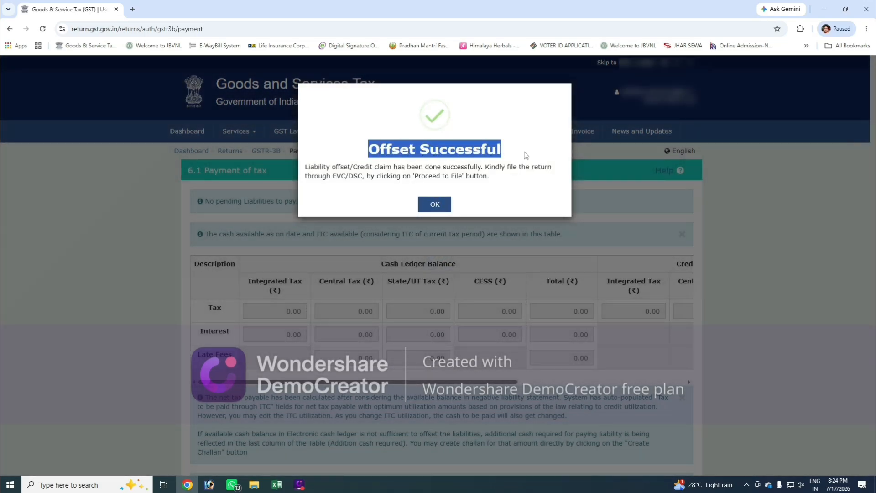
{"action": "left_click", "coordinate": [529, 156]}
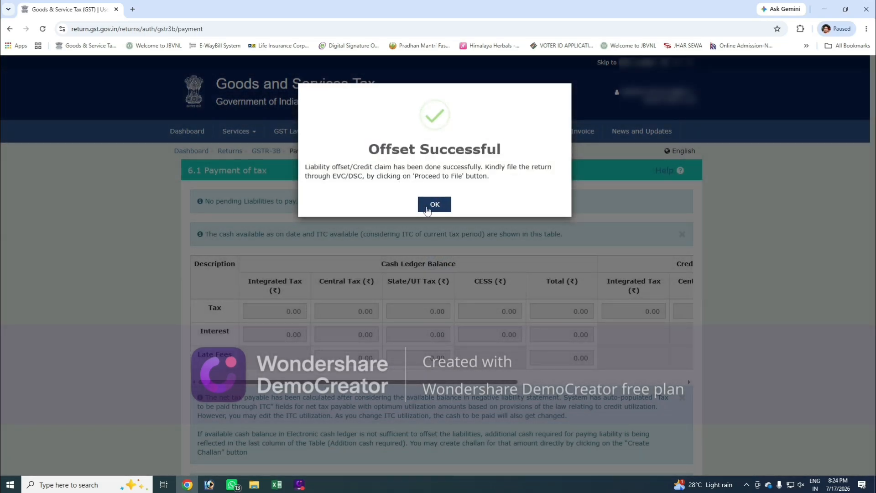
{"action": "left_click", "coordinate": [428, 210]}
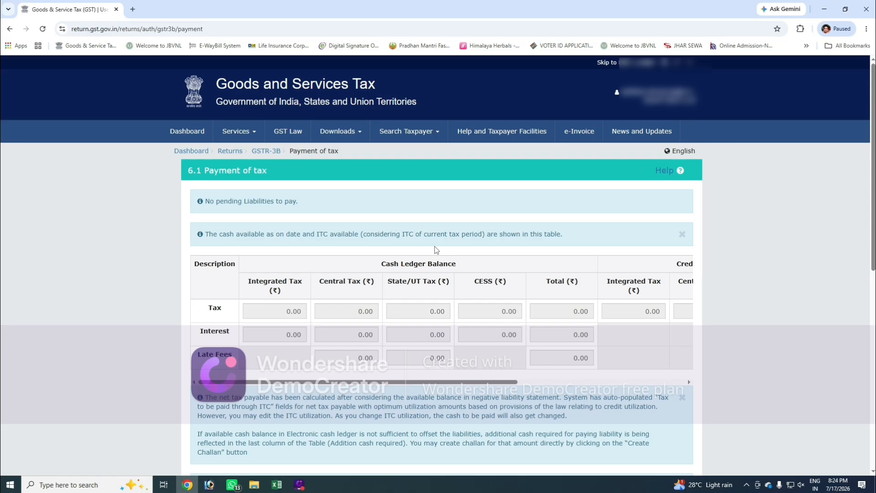
Step: Proceed to file GSTR-3B, accept the verification declaration, and select the authorised signatory
{"action": "scroll", "coordinate": [437, 250], "scroll_direction": "down", "scroll_amount": 10}
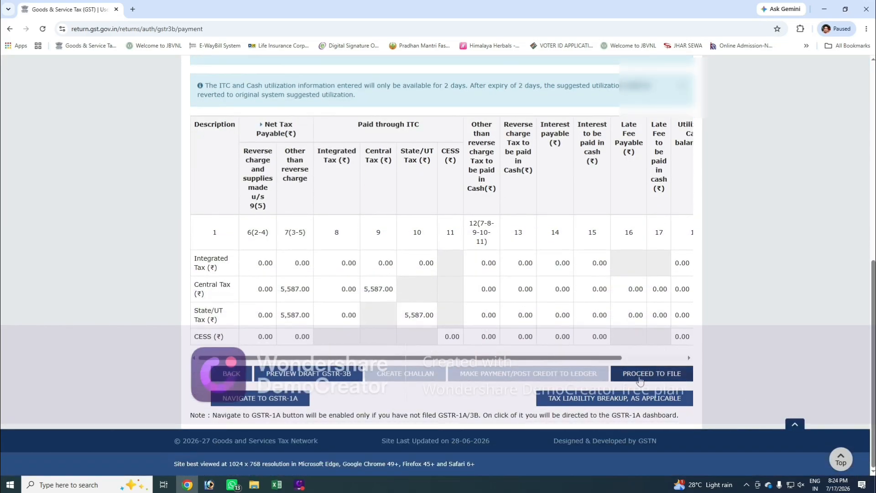
{"action": "left_click", "coordinate": [671, 377]}
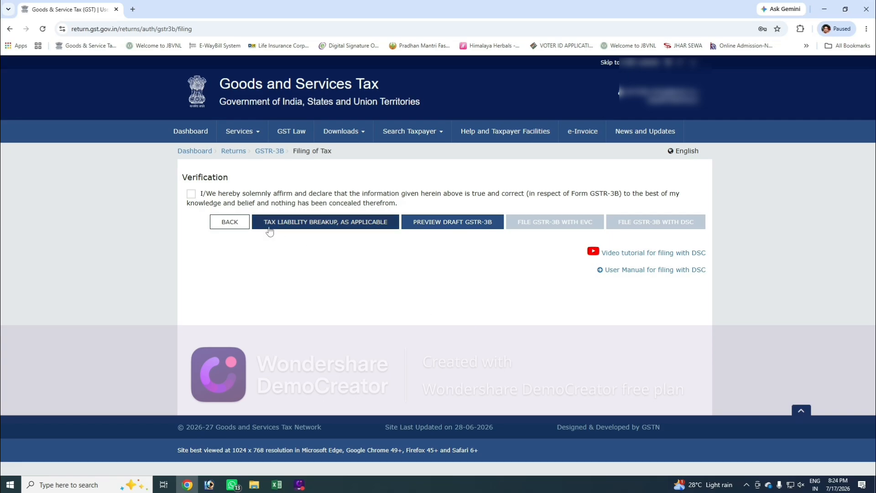
{"action": "left_click", "coordinate": [190, 195]}
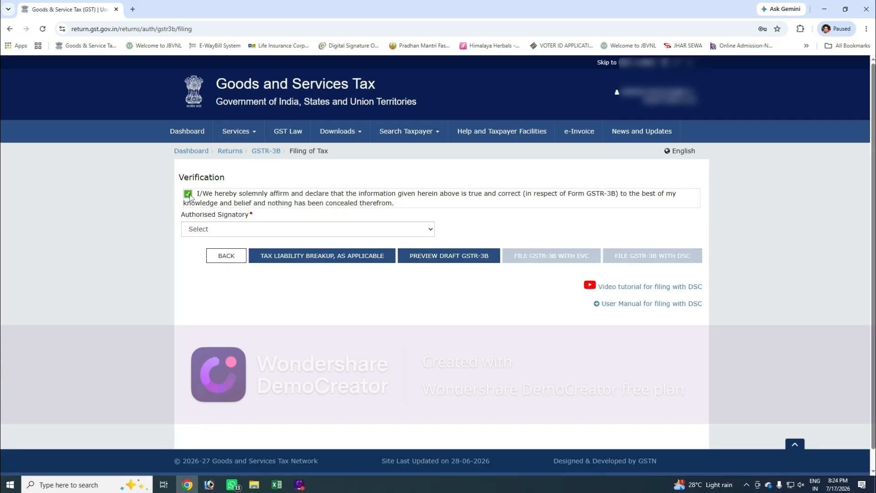
{"action": "left_click", "coordinate": [221, 230]}
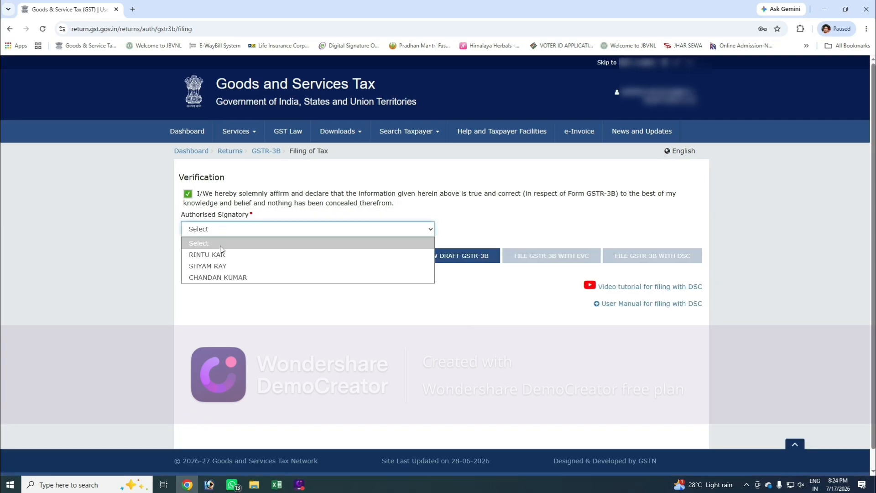
{"action": "left_click", "coordinate": [238, 256]}
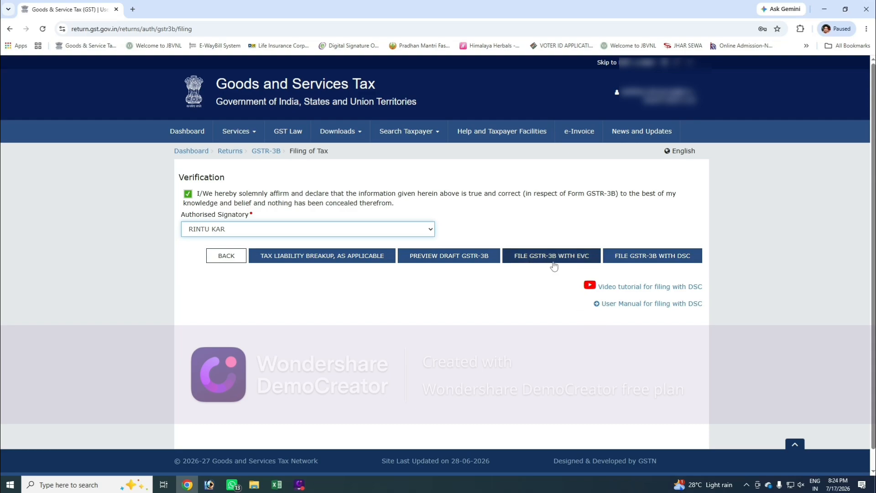
Step: File GSTR-3B with EVC, retrying the OTP request, then enter and verify the one-time password and read the filing message
{"action": "left_click", "coordinate": [579, 263]}
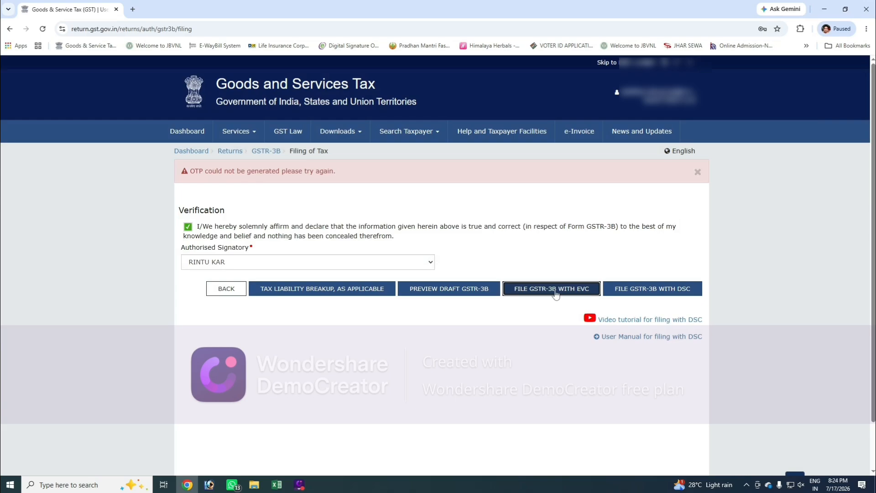
{"action": "left_click", "coordinate": [556, 292]}
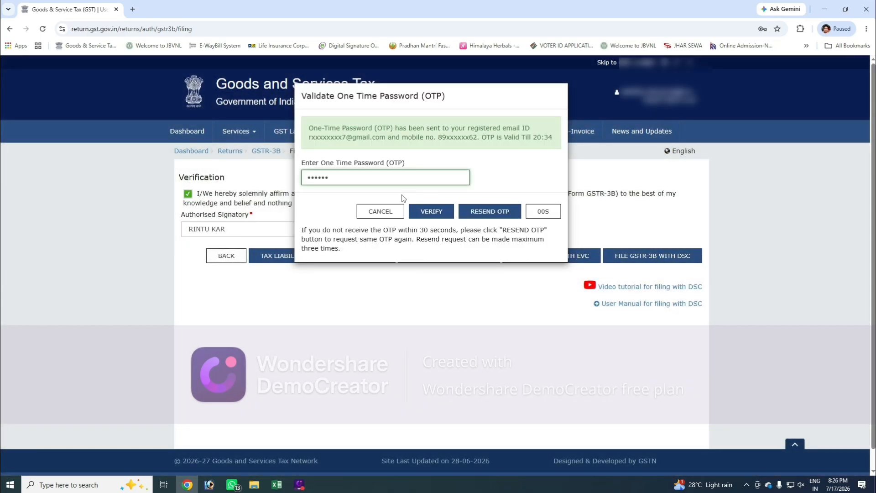
{"action": "left_click", "coordinate": [336, 197]}
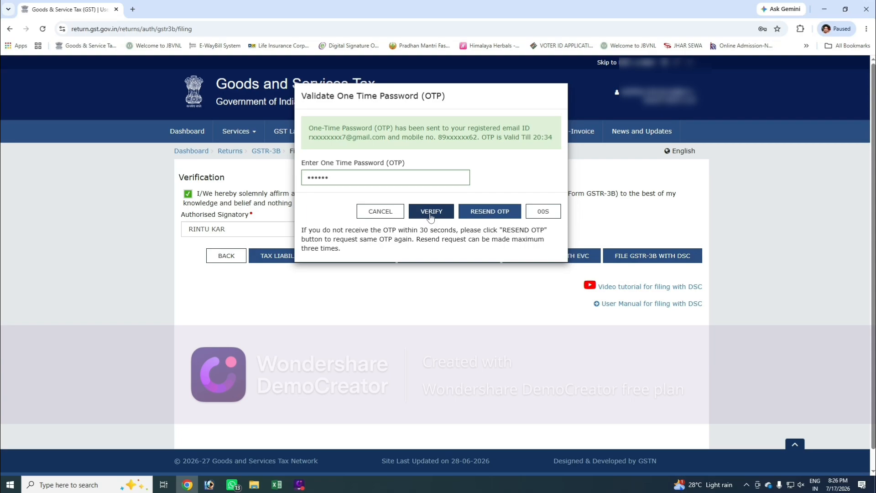
{"action": "left_click", "coordinate": [430, 214]}
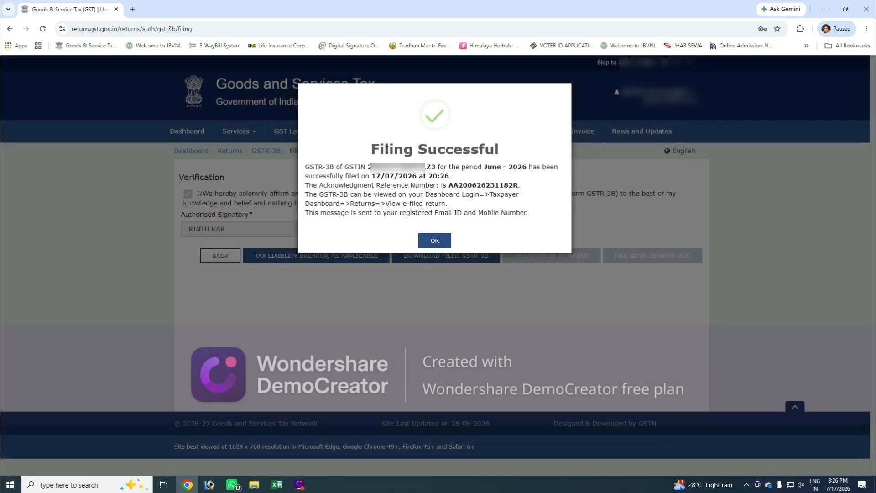
{"action": "left_click_drag", "start_coordinate": [371, 150], "coordinate": [504, 158]}
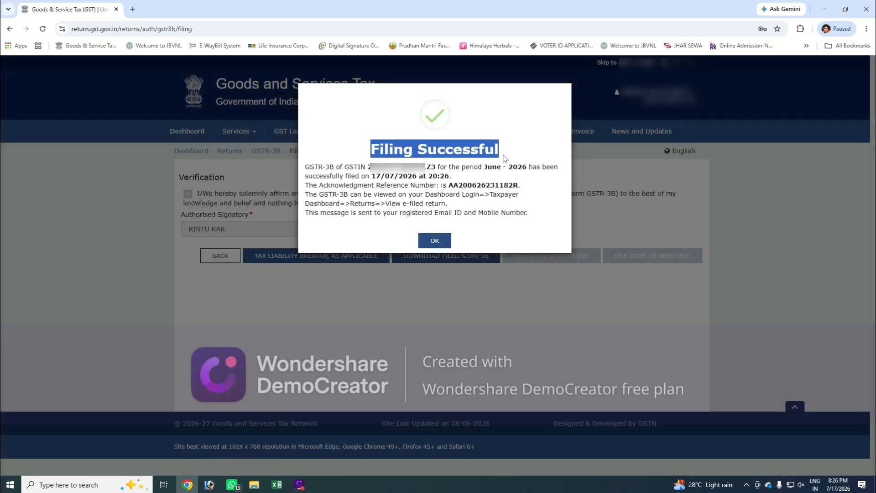